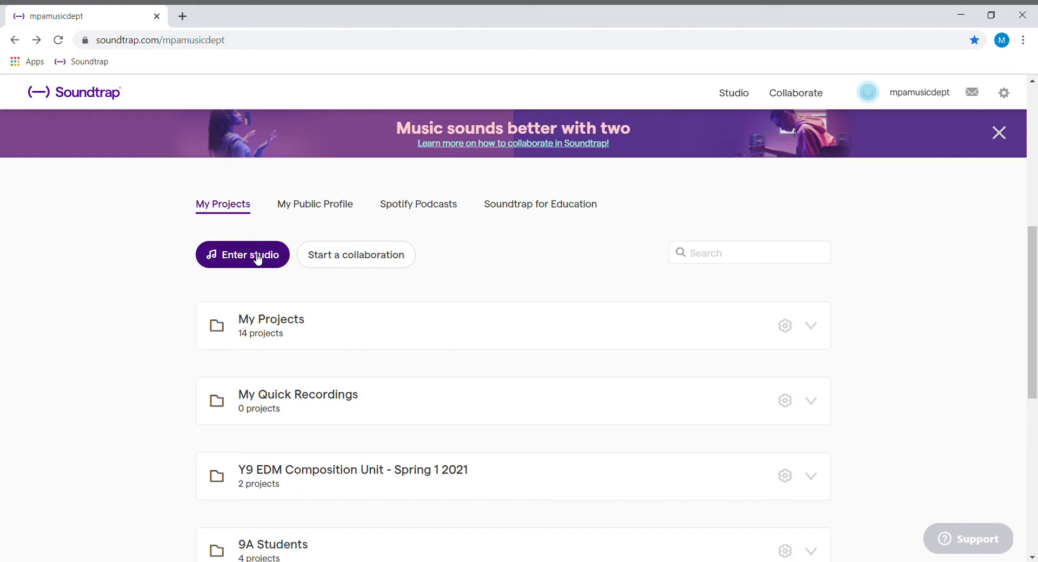
Step: Start a new music project in the studio and title it with the teacher's name followed by "song"
{"action": "left_click", "coordinate": [257, 259]}
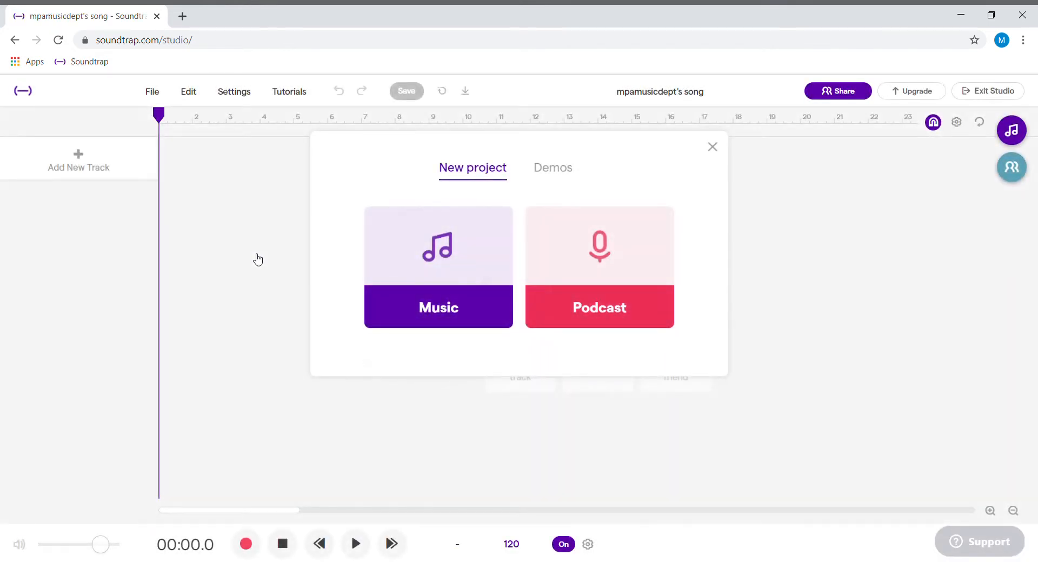
{"action": "left_click", "coordinate": [441, 306]}
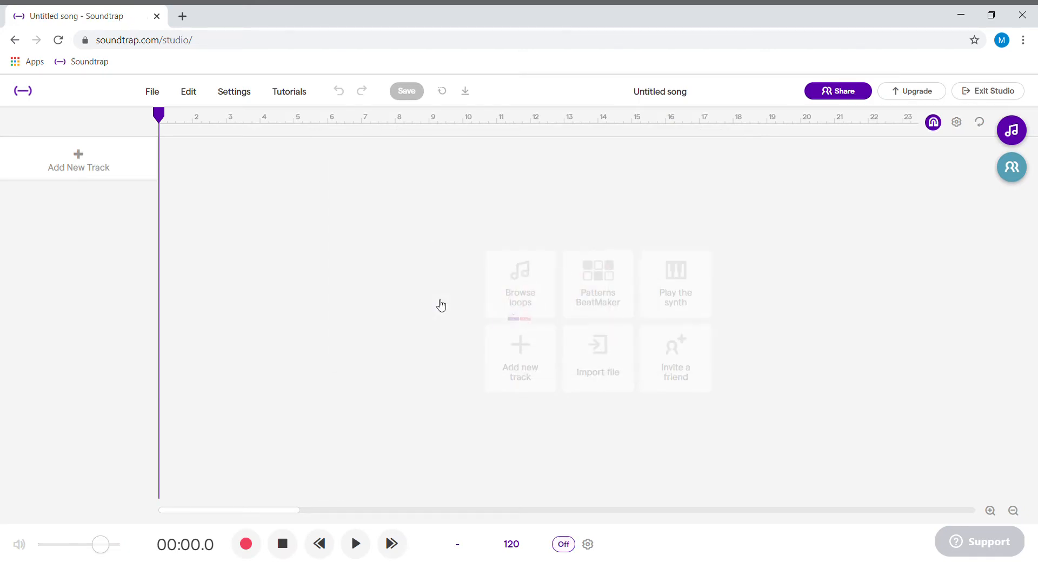
{"action": "left_click", "coordinate": [642, 95]}
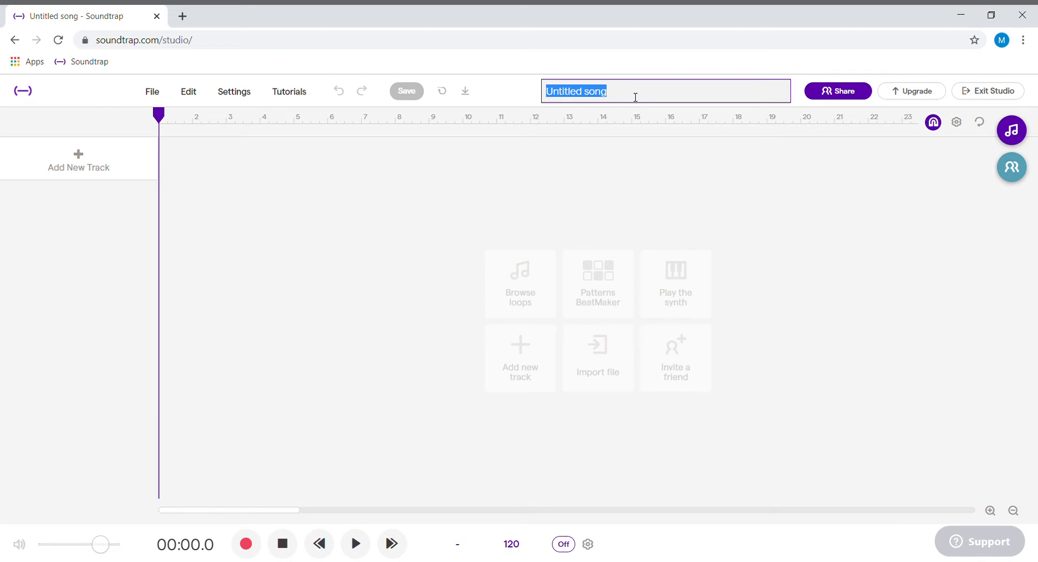
{"action": "type", "text": "Mr "}
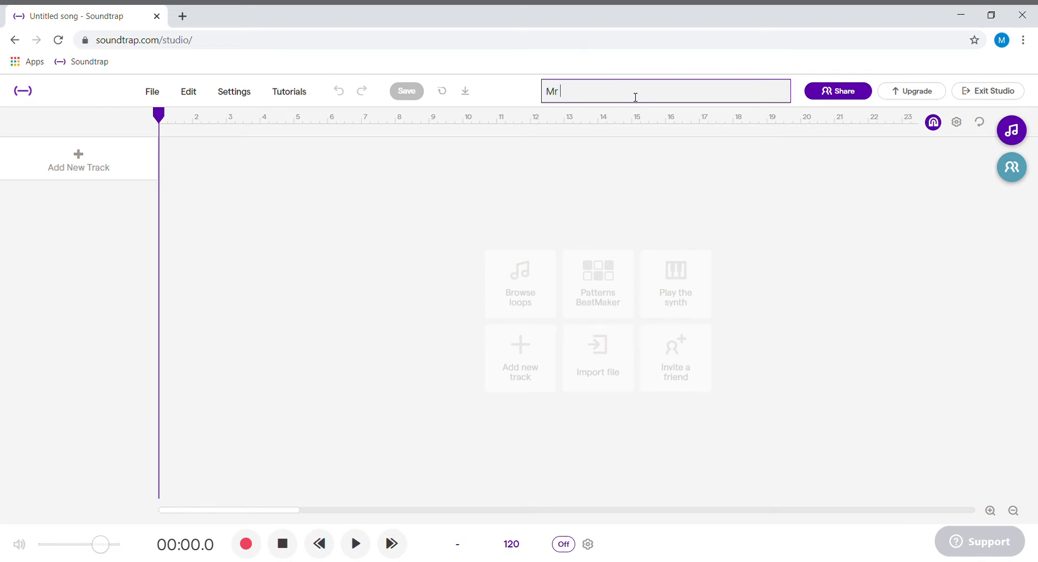
{"action": "type", "text": "Maier's song"}
{"action": "key", "text": "Return"}
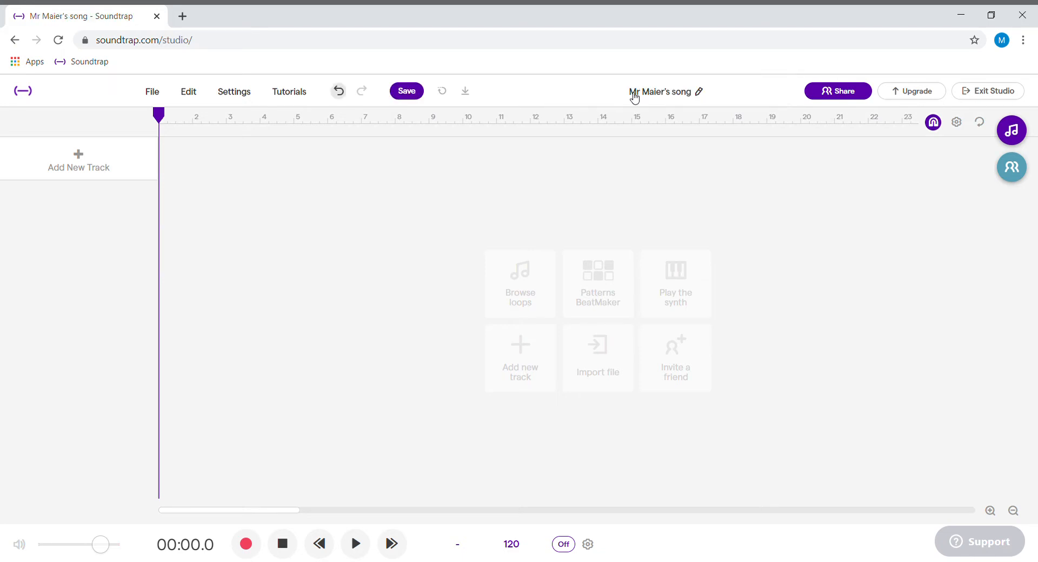
Step: View the project's sharing options for inviting people by name, e-mail or link, without inviting anyone
{"action": "left_click", "coordinate": [840, 89]}
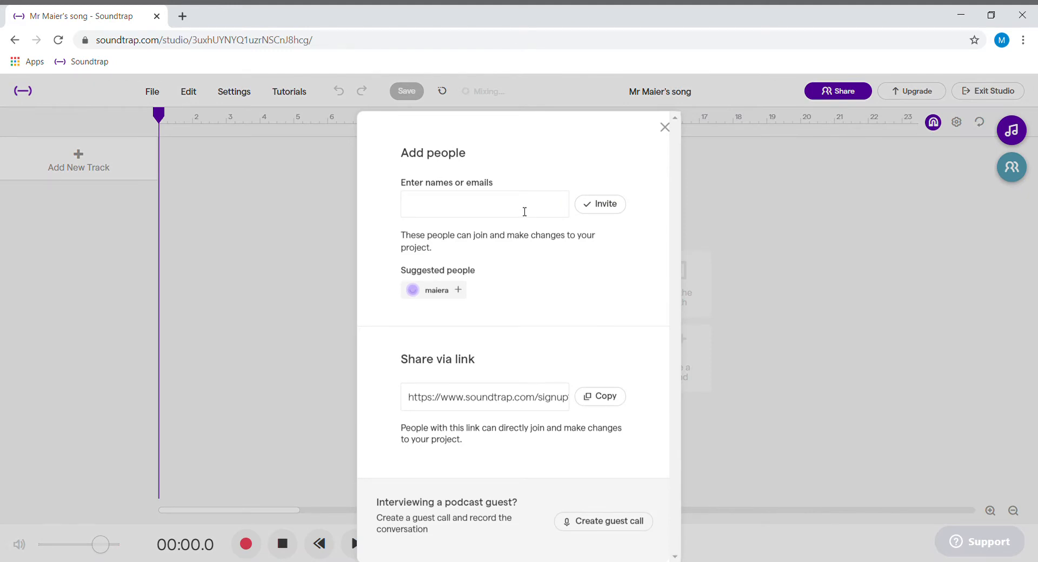
{"action": "left_click", "coordinate": [527, 211]}
{"action": "left_click", "coordinate": [614, 165]}
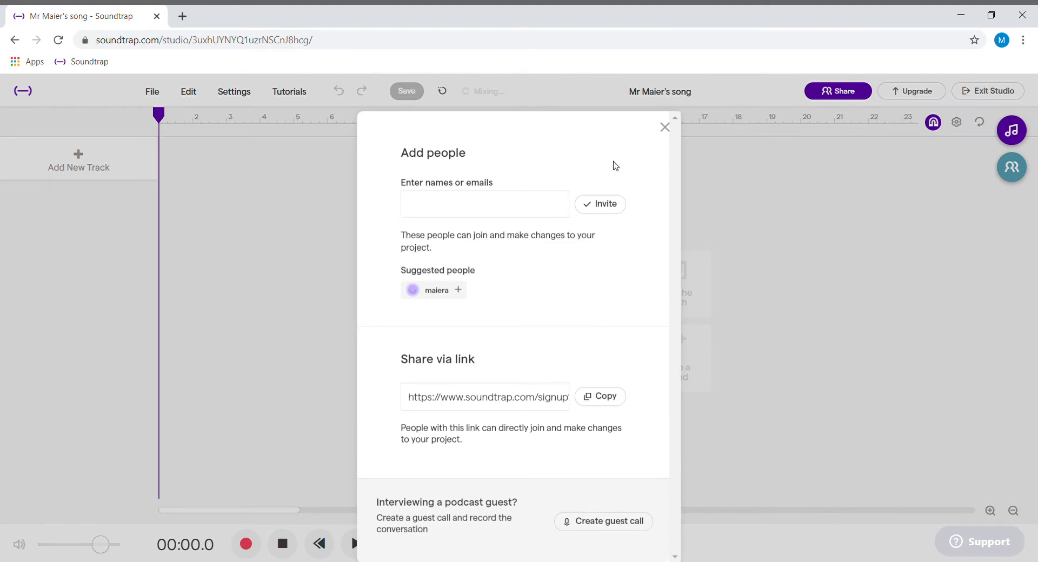
{"action": "left_click", "coordinate": [664, 127]}
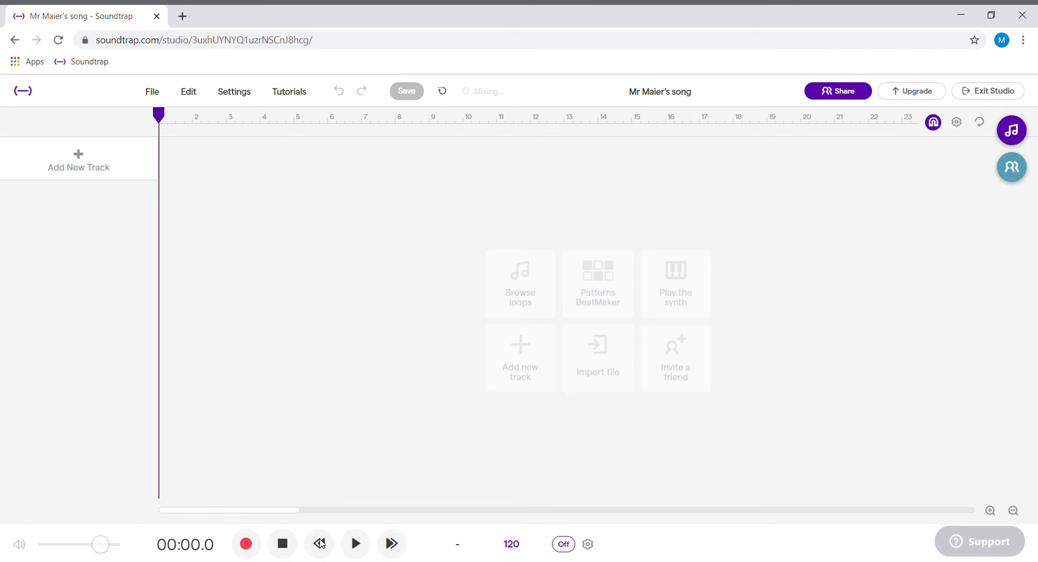
Step: Add a Patterns BeatMaker drum track to the project and play the empty one-bar pattern
{"action": "left_click", "coordinate": [603, 281]}
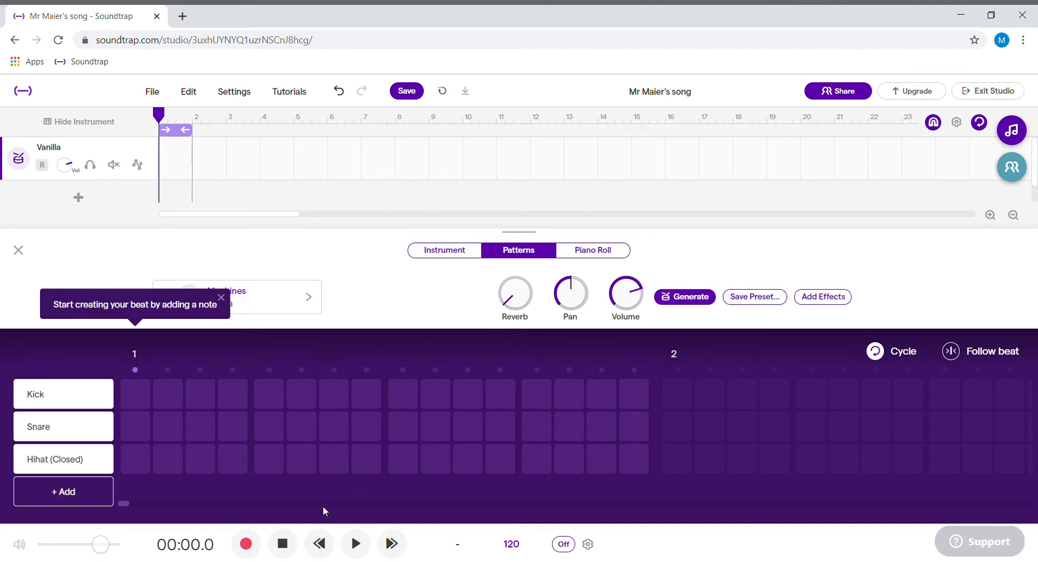
{"action": "left_click", "coordinate": [357, 544]}
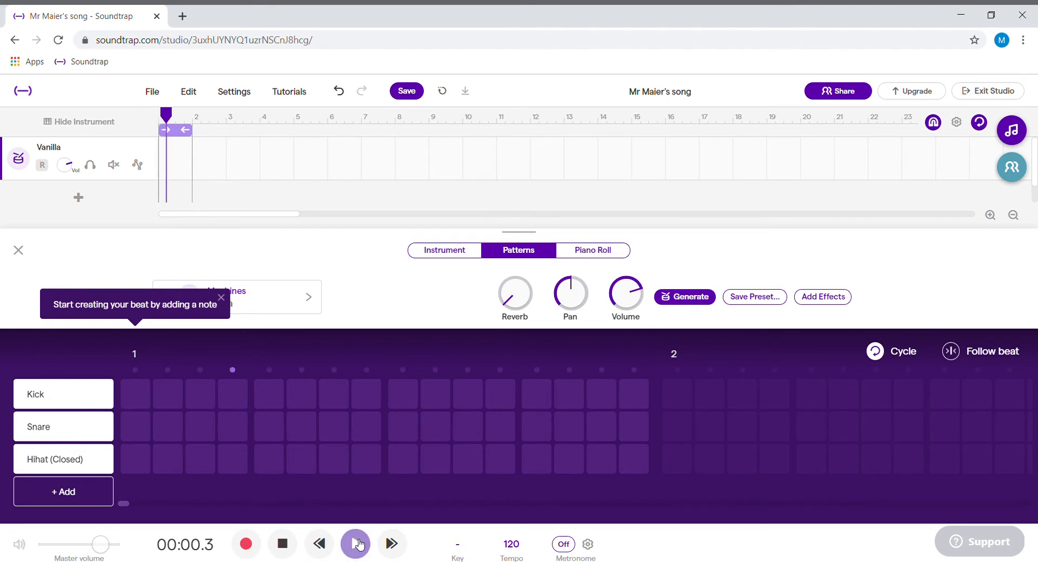
{"action": "left_click", "coordinate": [356, 543]}
{"action": "left_click", "coordinate": [357, 543]}
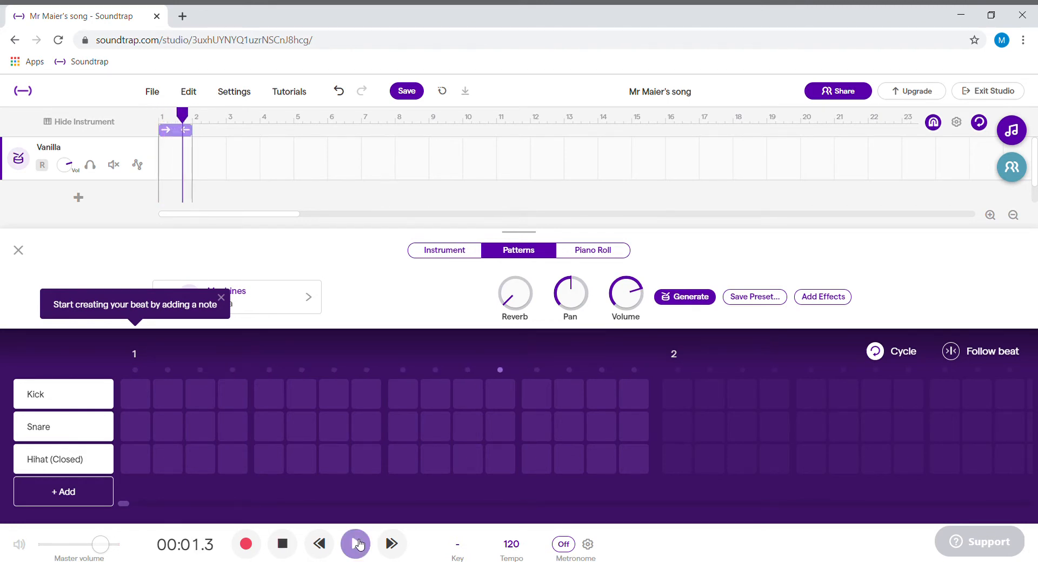
{"action": "left_click", "coordinate": [358, 543]}
Step: Play the empty pattern with the metronome on, switch the metronome off and return the playhead to the start
{"action": "left_click", "coordinate": [562, 546]}
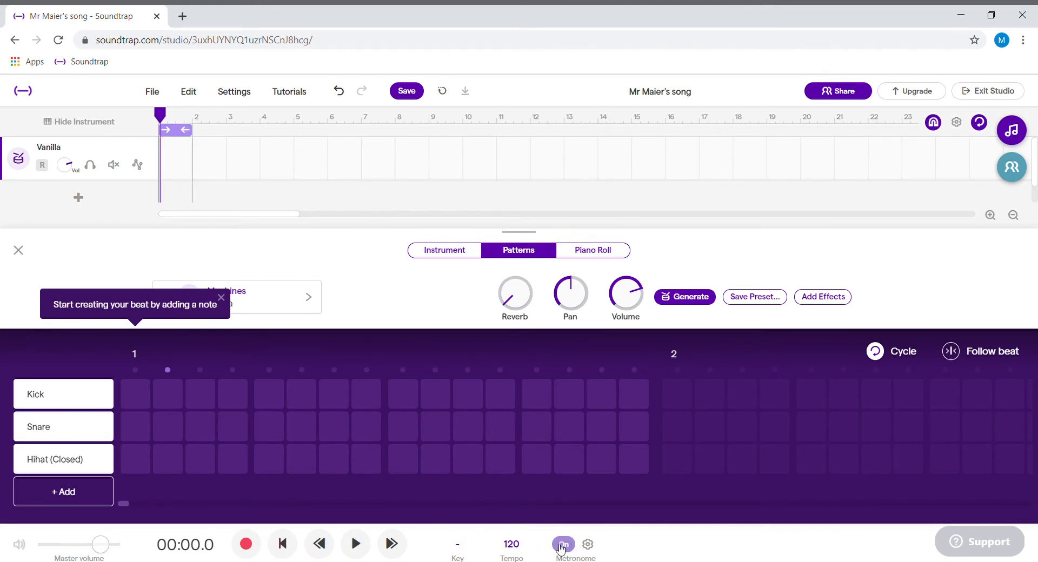
{"action": "left_click", "coordinate": [355, 543]}
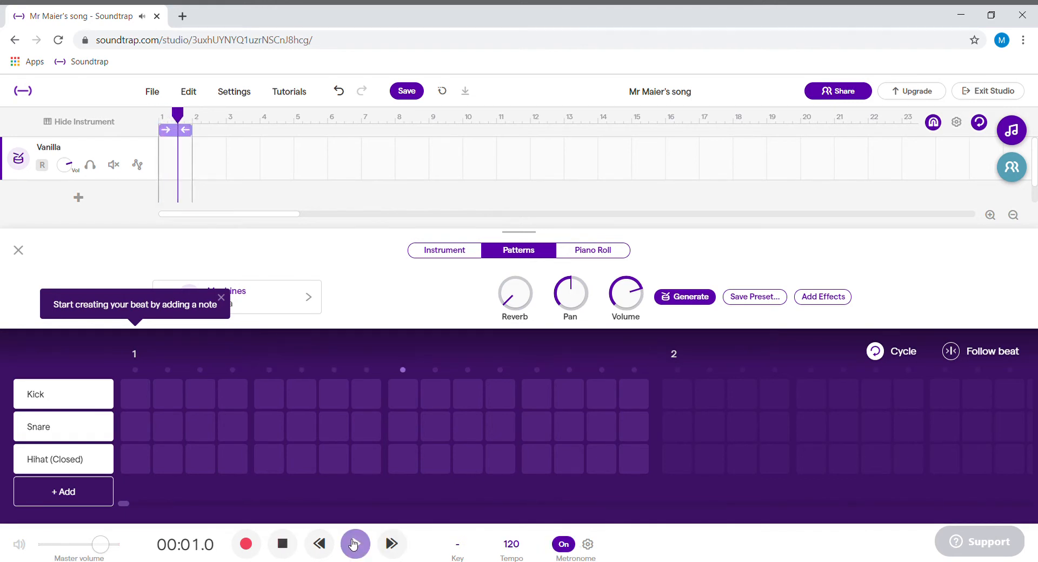
{"action": "left_click", "coordinate": [563, 546]}
{"action": "left_click", "coordinate": [355, 545]}
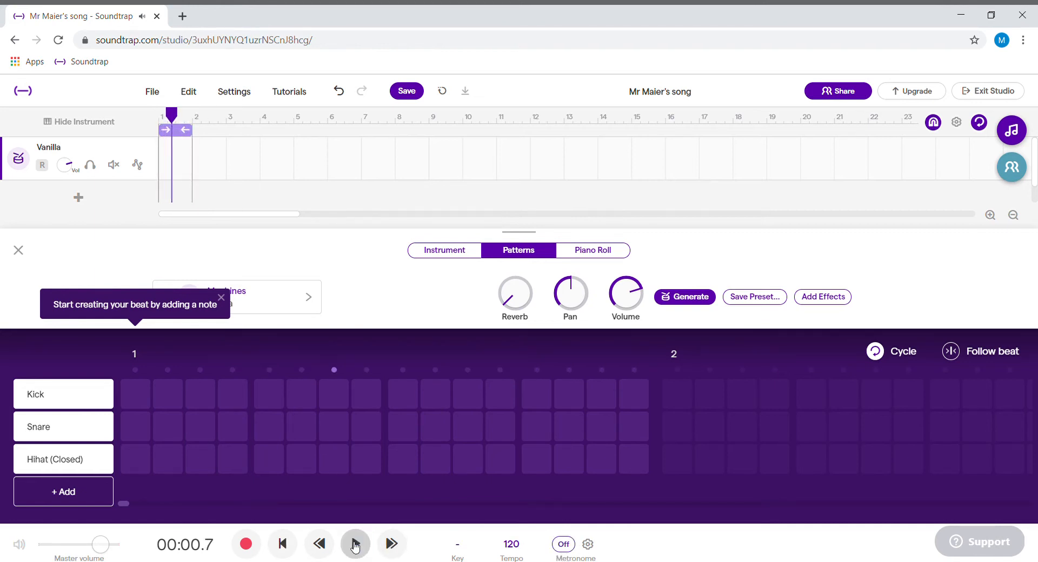
{"action": "left_click", "coordinate": [282, 544]}
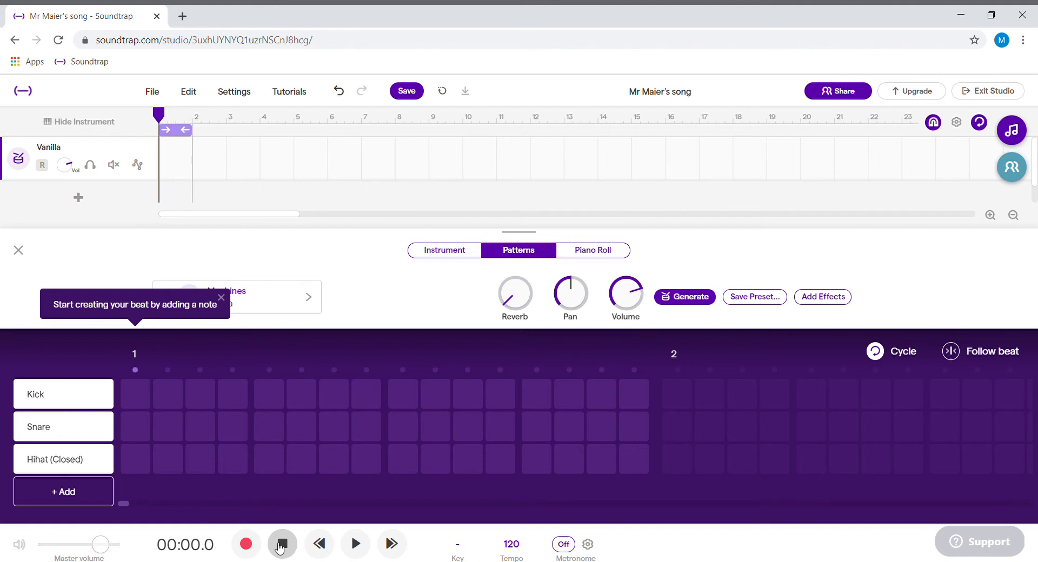
Step: Place kick hits on all four beats of bar 1 (steps 1, 5, 9 and 13) and play the pattern
{"action": "left_click", "coordinate": [134, 395]}
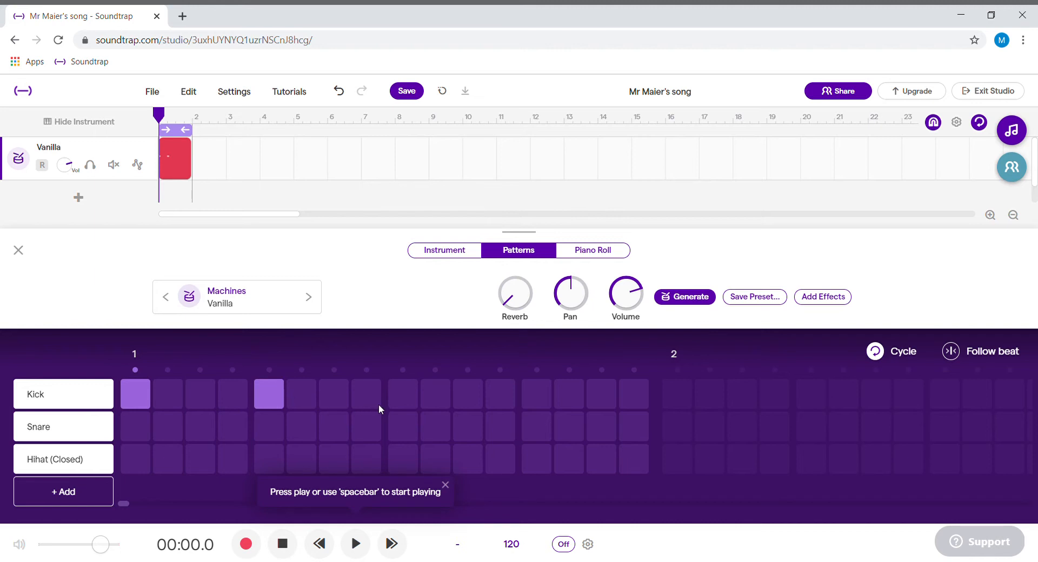
{"action": "left_click", "coordinate": [357, 544]}
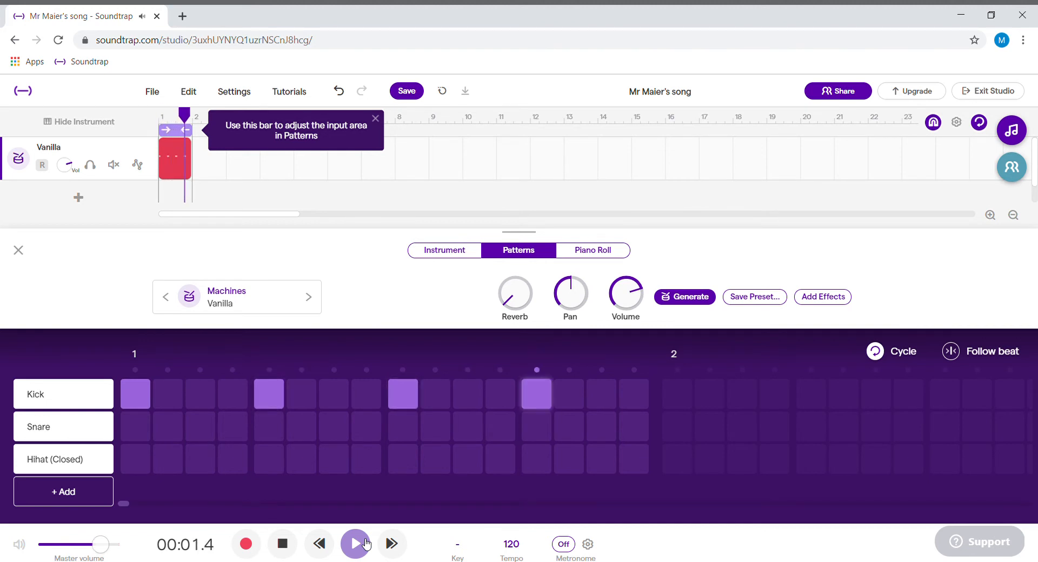
{"action": "left_click", "coordinate": [365, 542]}
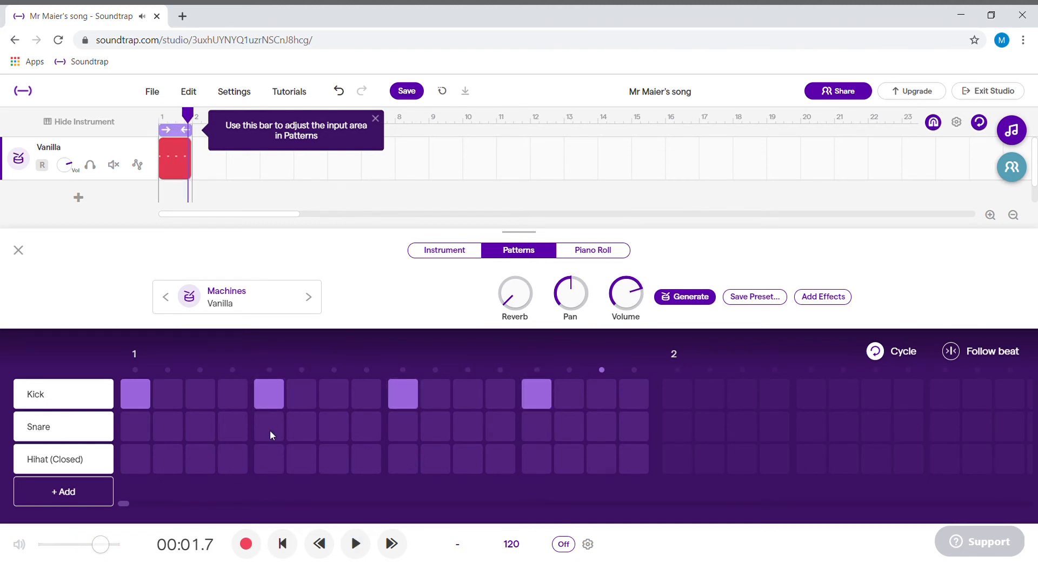
Step: Add snare hits on beats 2 and 4 (steps 5 and 13) and play the pattern
{"action": "left_click", "coordinate": [533, 420]}
{"action": "left_click", "coordinate": [355, 542]}
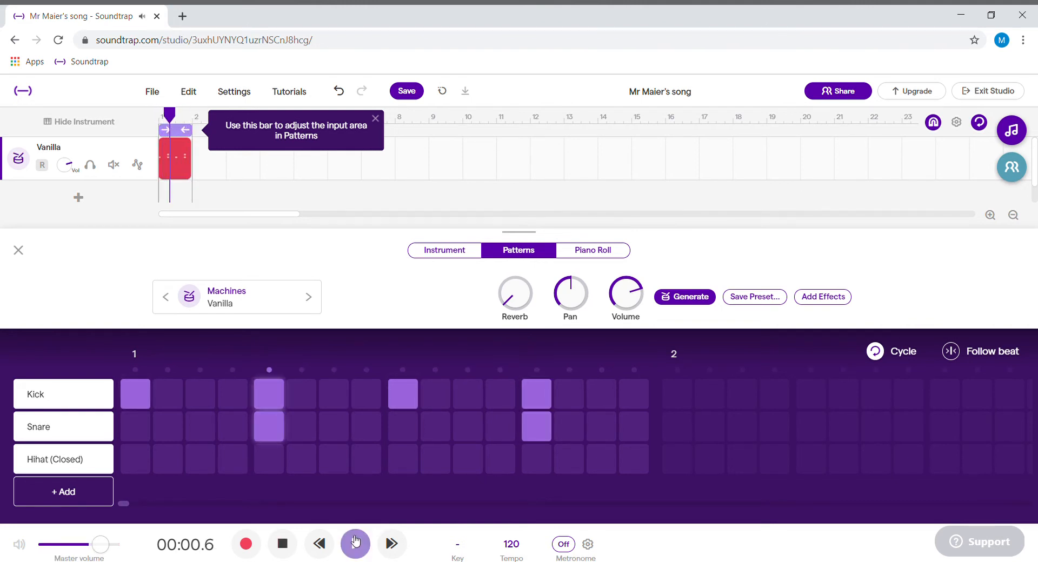
{"action": "left_click", "coordinate": [355, 541]}
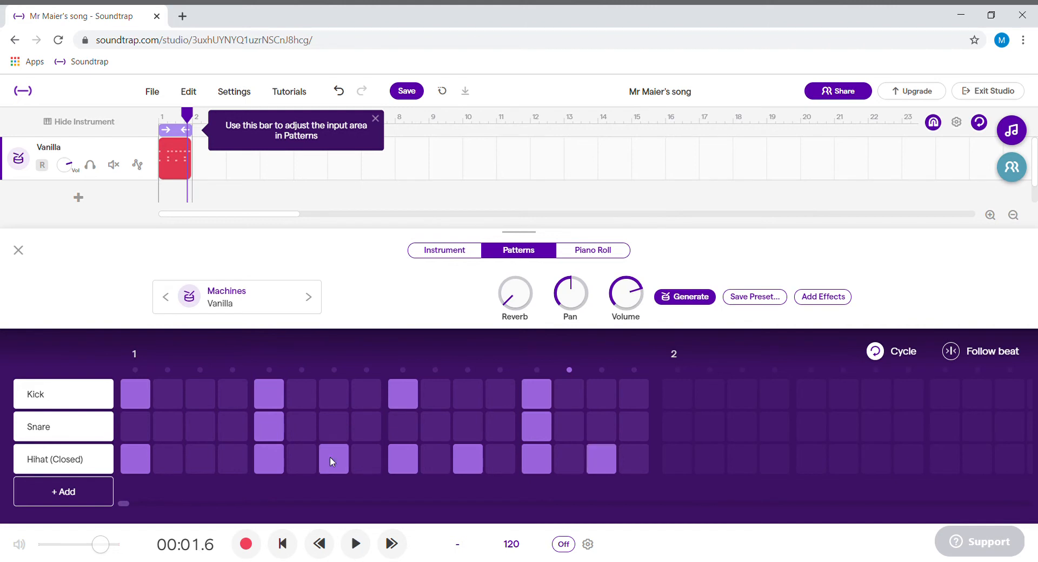
Step: Place closed hi-hats on every other step of bar 1, from step 1 to step 15, and play the beat
{"action": "left_click", "coordinate": [362, 552]}
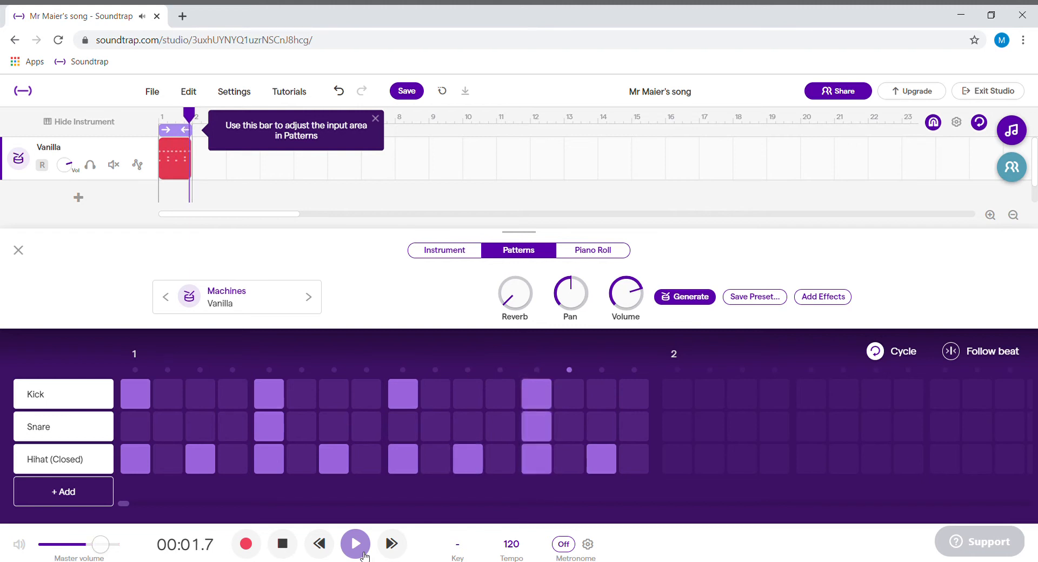
{"action": "left_click", "coordinate": [359, 552]}
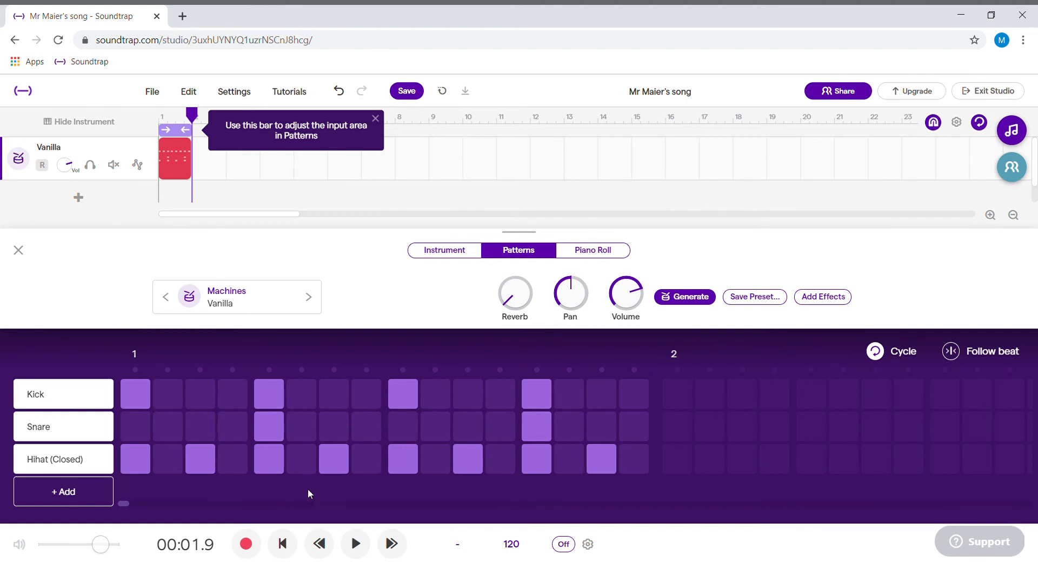
{"action": "left_click", "coordinate": [361, 546]}
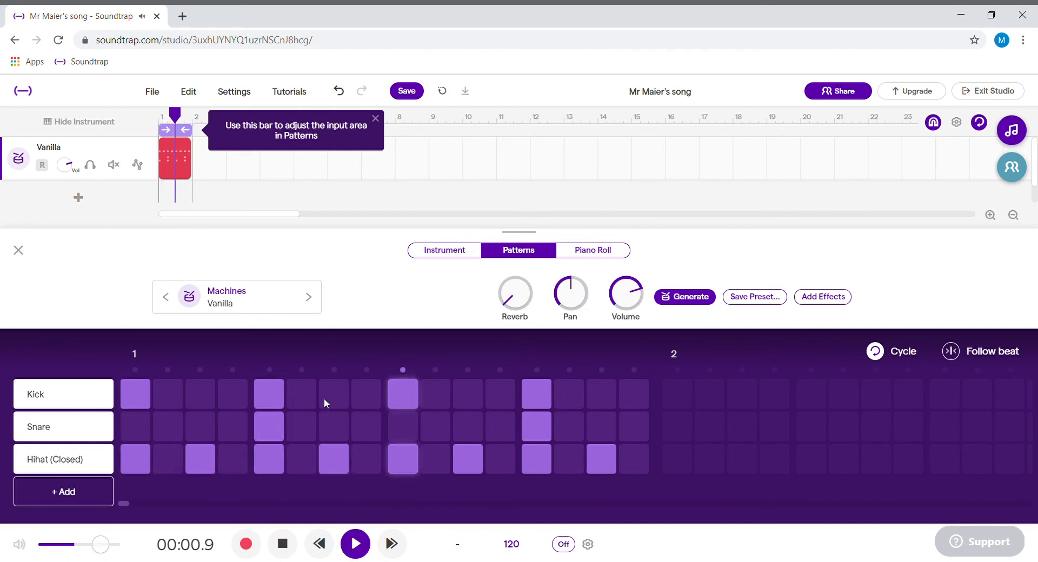
Step: Remove the kick hit on step 5 and add kick hits on steps 7 and 16 while the pattern plays
{"action": "left_click", "coordinate": [272, 396]}
{"action": "left_click", "coordinate": [340, 394]}
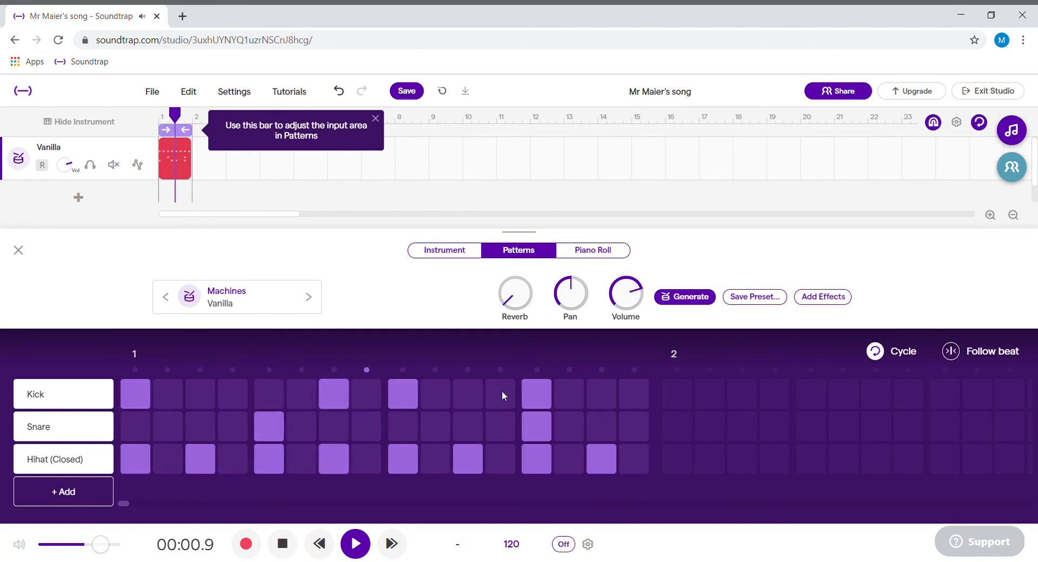
{"action": "left_click", "coordinate": [628, 395]}
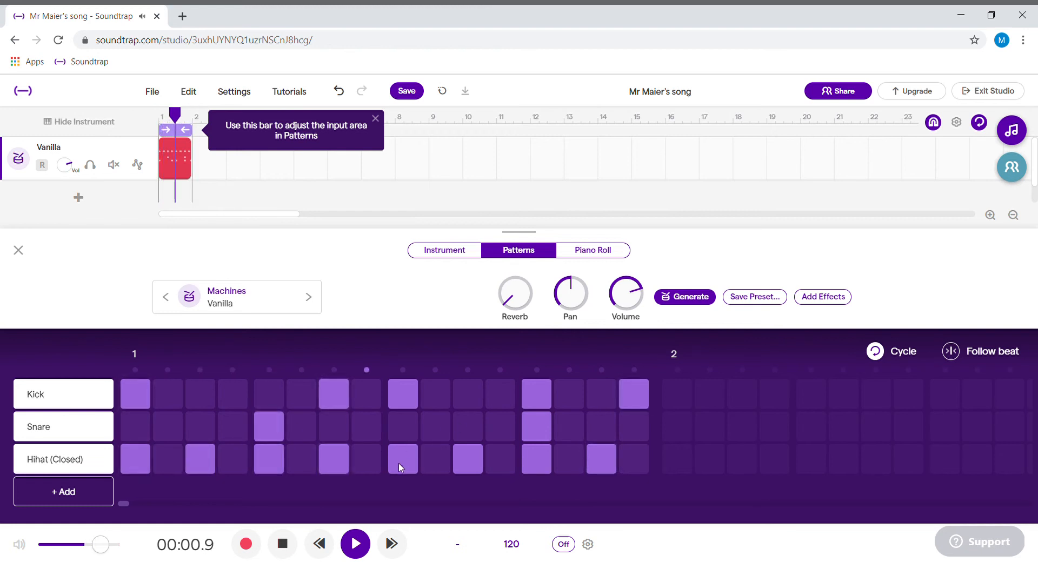
Step: Add snare hits on steps 7 and 14 of the pattern, leaving step 15 empty
{"action": "left_click", "coordinate": [605, 425]}
{"action": "left_click", "coordinate": [605, 425]}
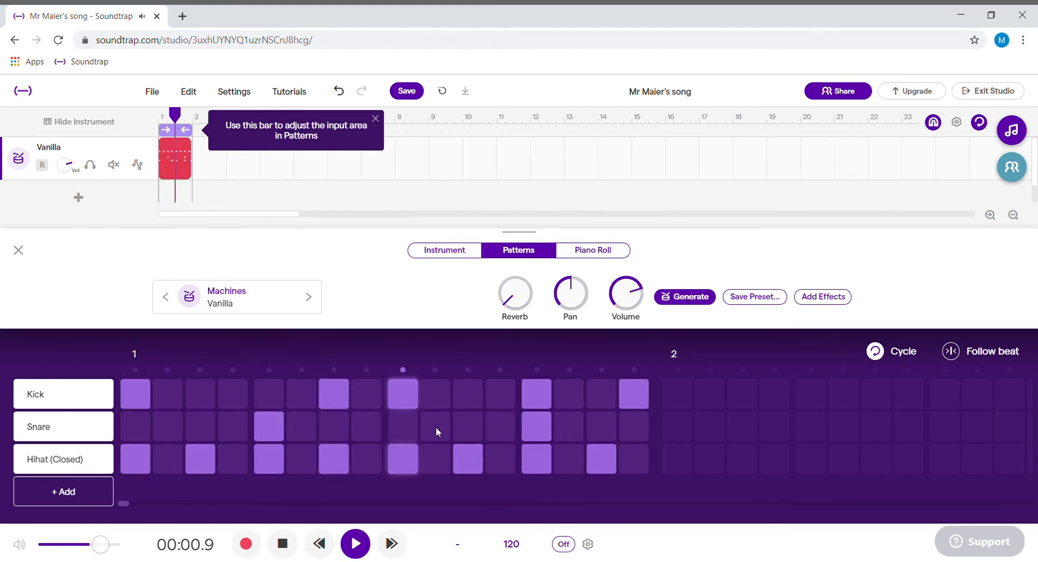
{"action": "left_click", "coordinate": [334, 424]}
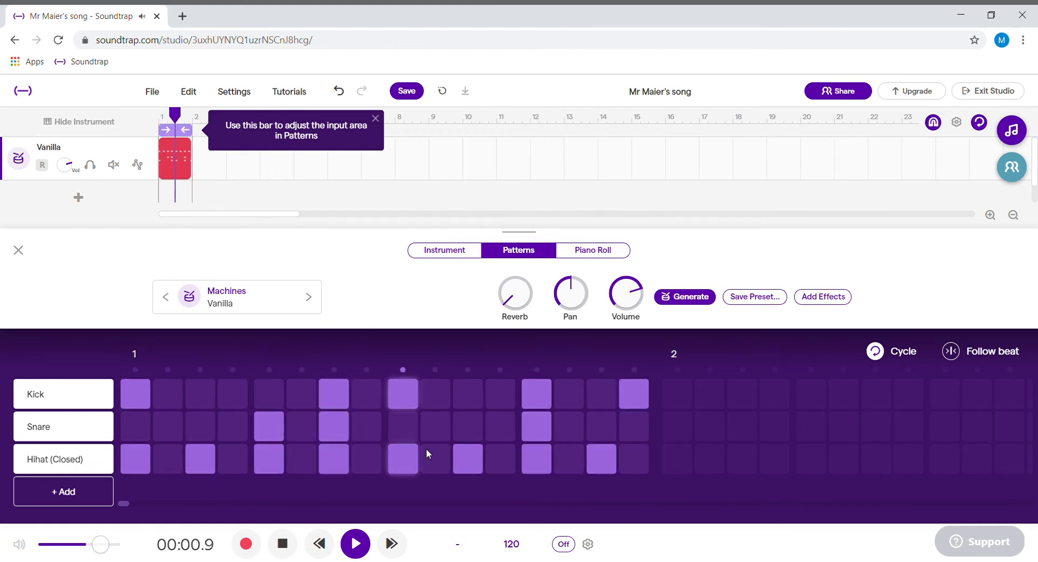
{"action": "left_click", "coordinate": [570, 423]}
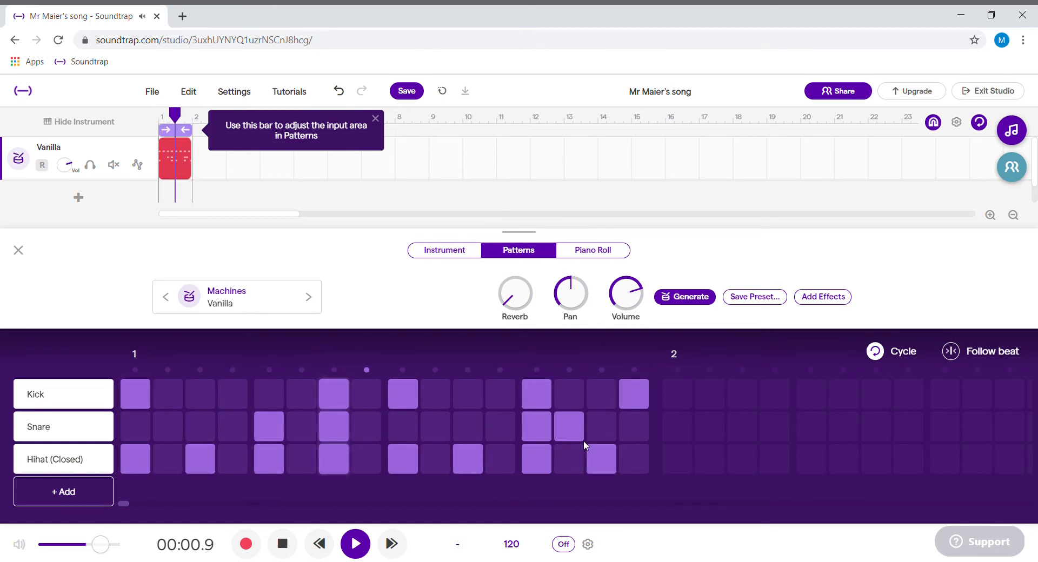
Step: Add extra closed hi-hat hits on steps 2, 10 and 16 of the pattern
{"action": "left_click", "coordinate": [431, 460]}
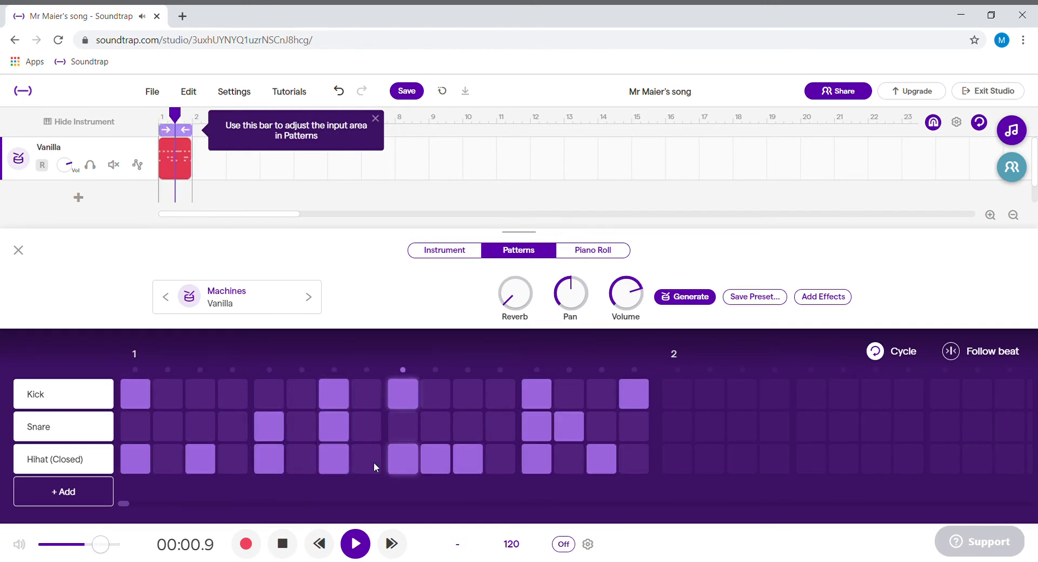
{"action": "left_click", "coordinate": [167, 459]}
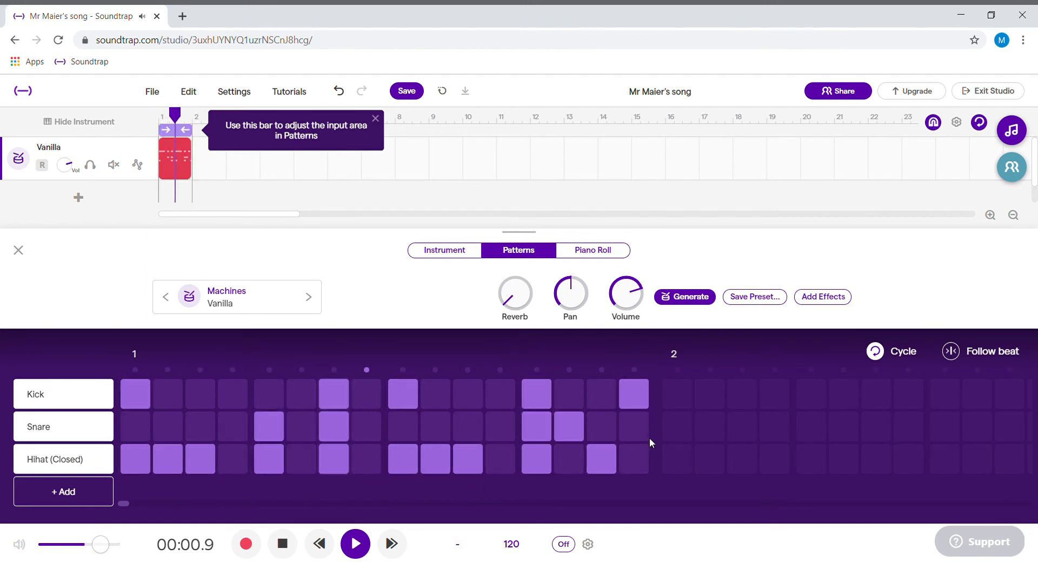
{"action": "left_click", "coordinate": [629, 453]}
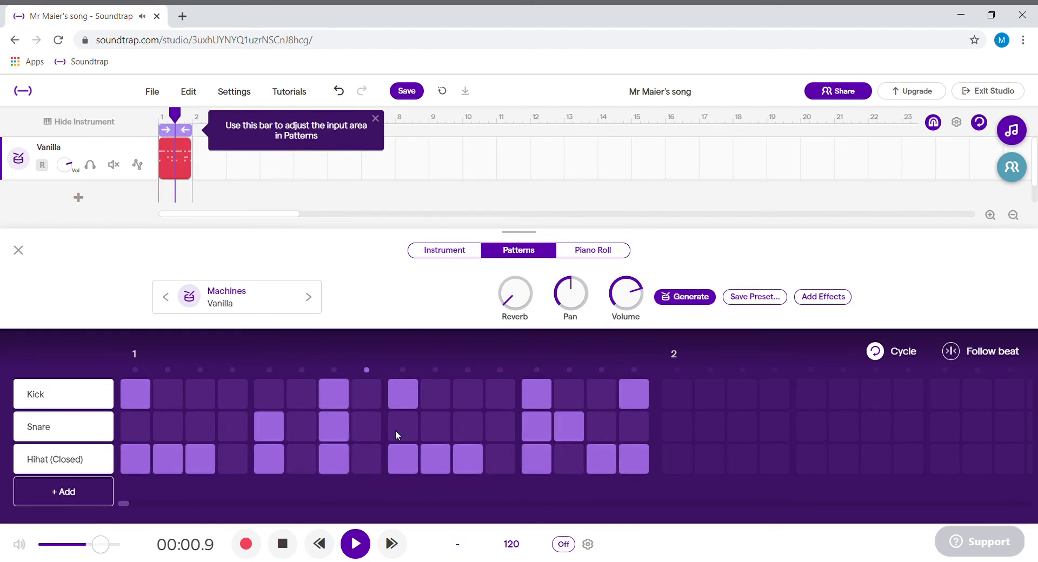
Step: Move the snare hit from step 7 to step 6 and stop the playback
{"action": "left_click", "coordinate": [332, 426]}
{"action": "left_click", "coordinate": [302, 425]}
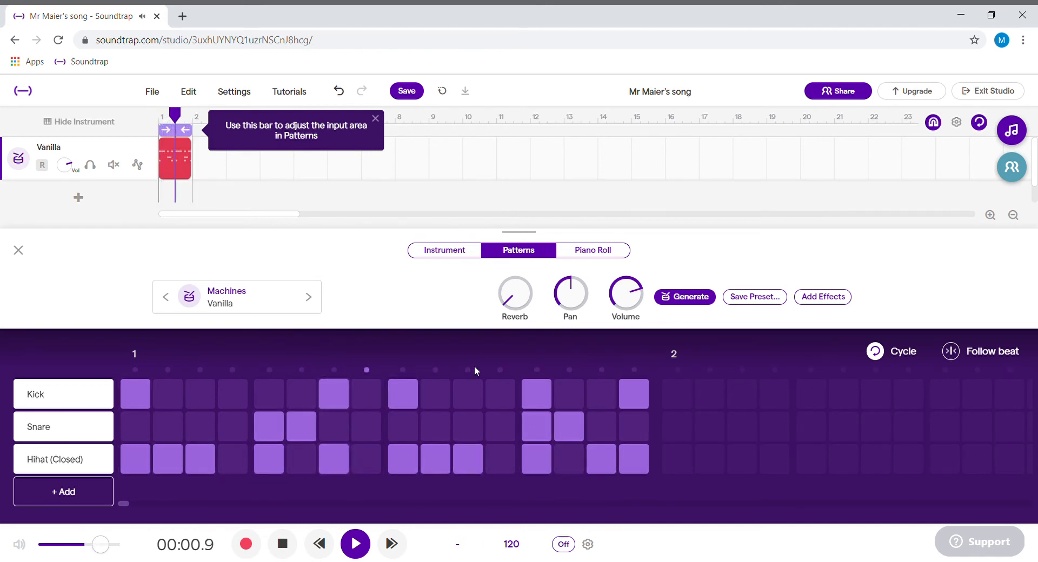
{"action": "key", "text": "space"}
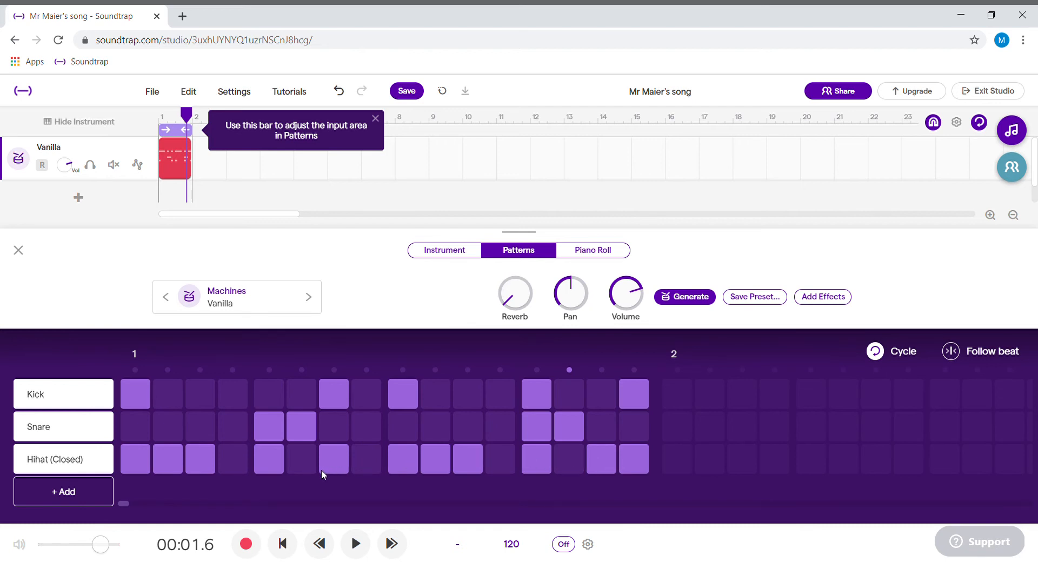
Step: Close the pattern editor and duplicate the Vanilla drum track
{"action": "left_click", "coordinate": [19, 252]}
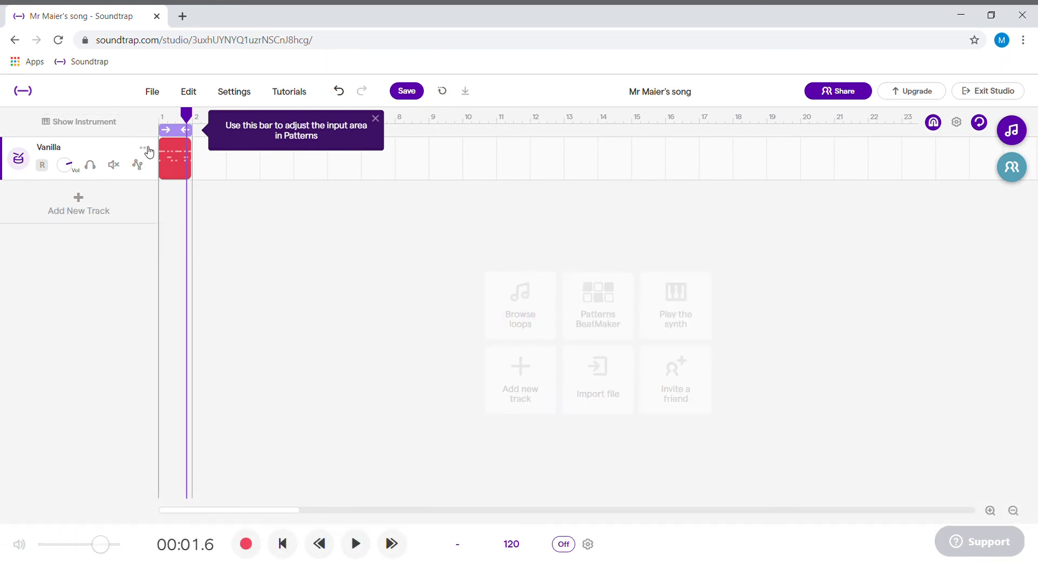
{"action": "left_click", "coordinate": [144, 149]}
{"action": "left_click", "coordinate": [144, 149]}
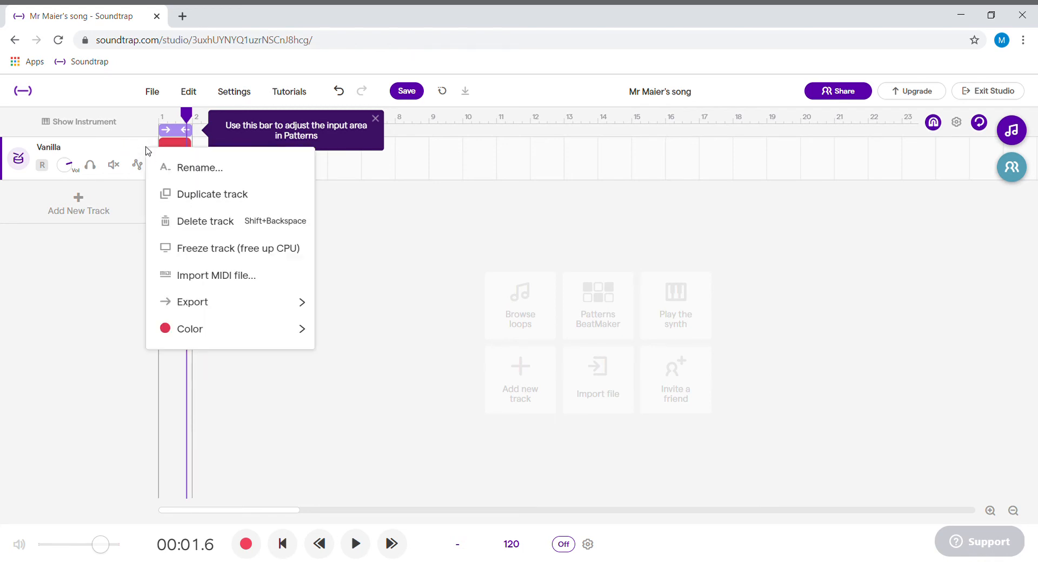
{"action": "left_click", "coordinate": [201, 197]}
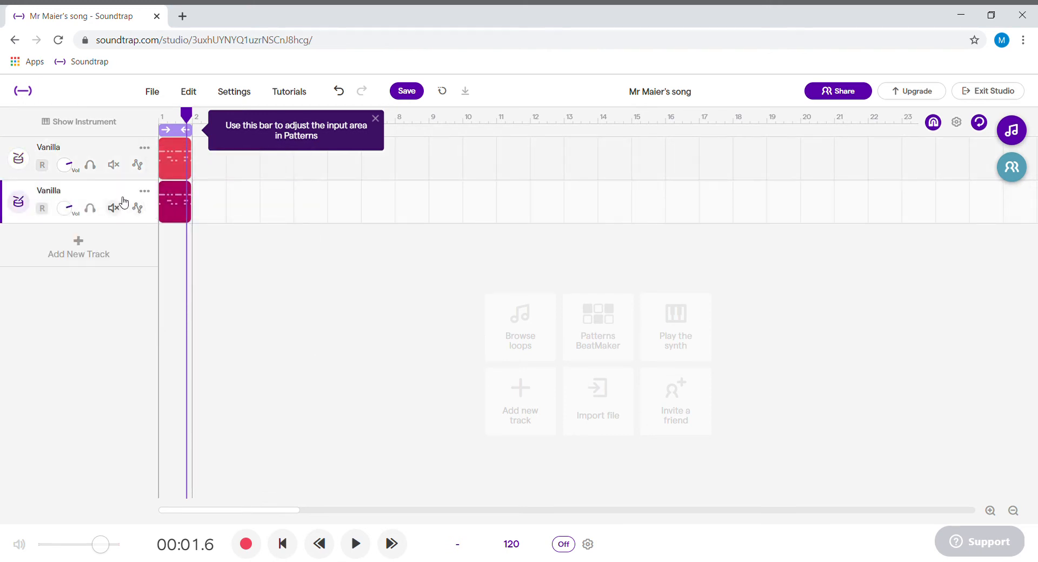
Step: Mute the original Vanilla track and play the duplicated track's pattern in its pattern editor
{"action": "double_click", "coordinate": [178, 202]}
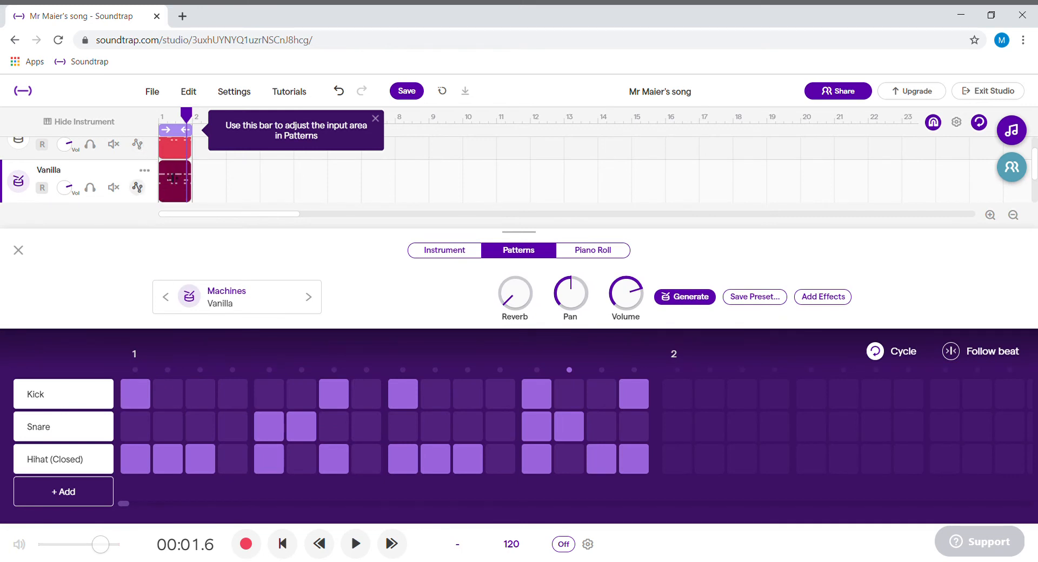
{"action": "left_click", "coordinate": [19, 249]}
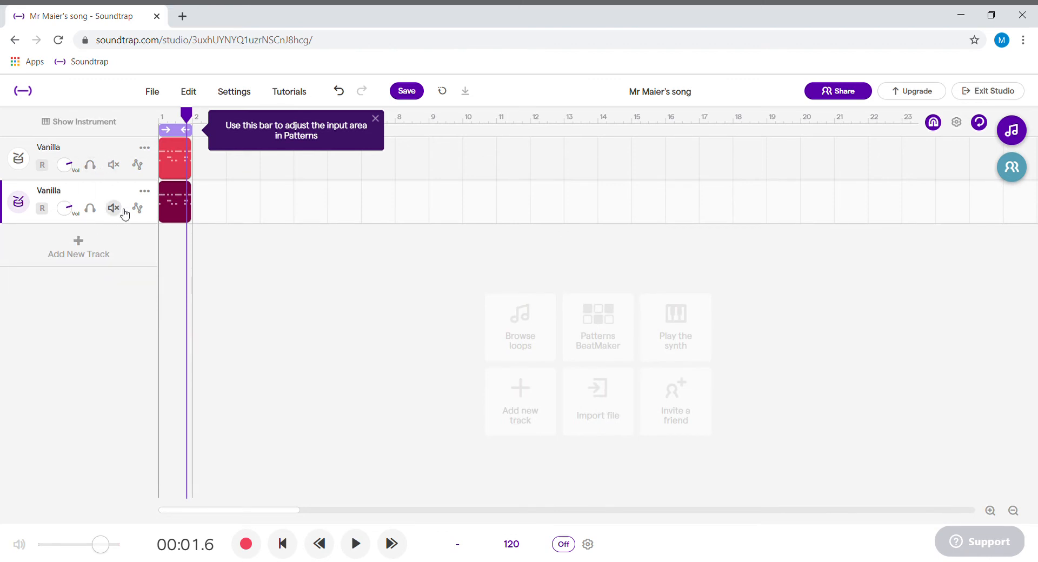
{"action": "left_click", "coordinate": [113, 165]}
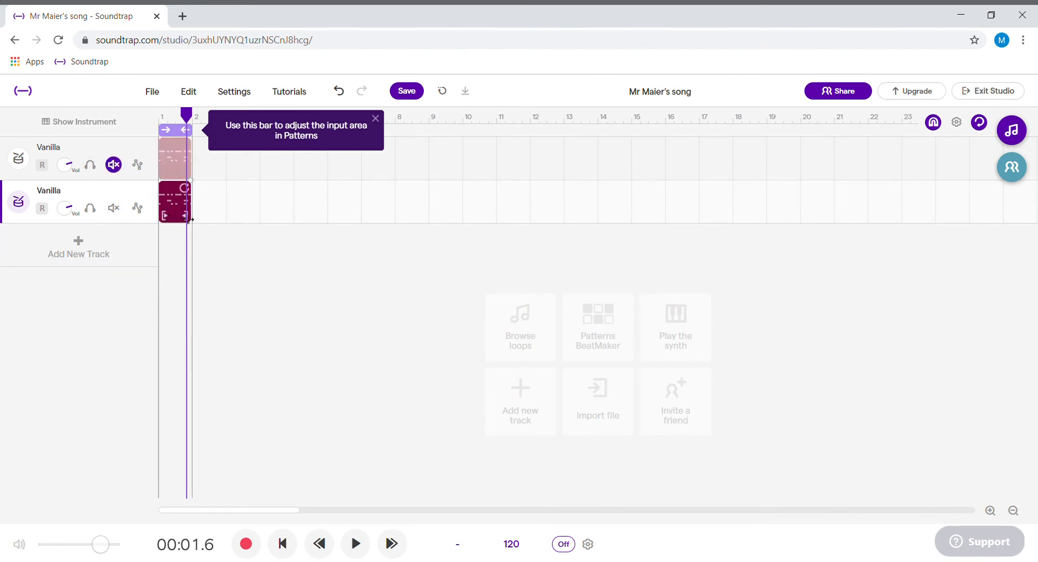
{"action": "double_click", "coordinate": [175, 196]}
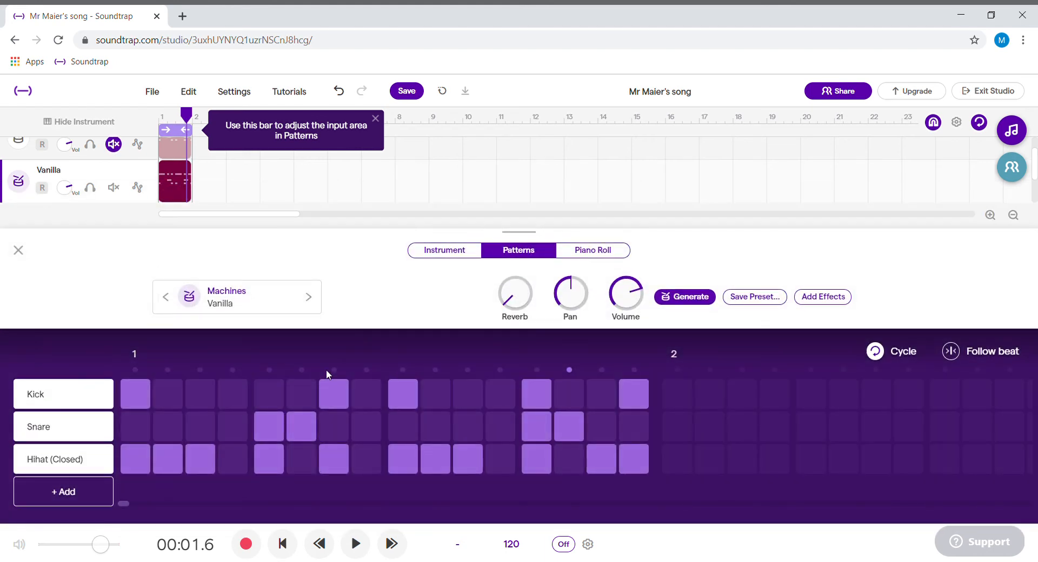
{"action": "key", "text": "space"}
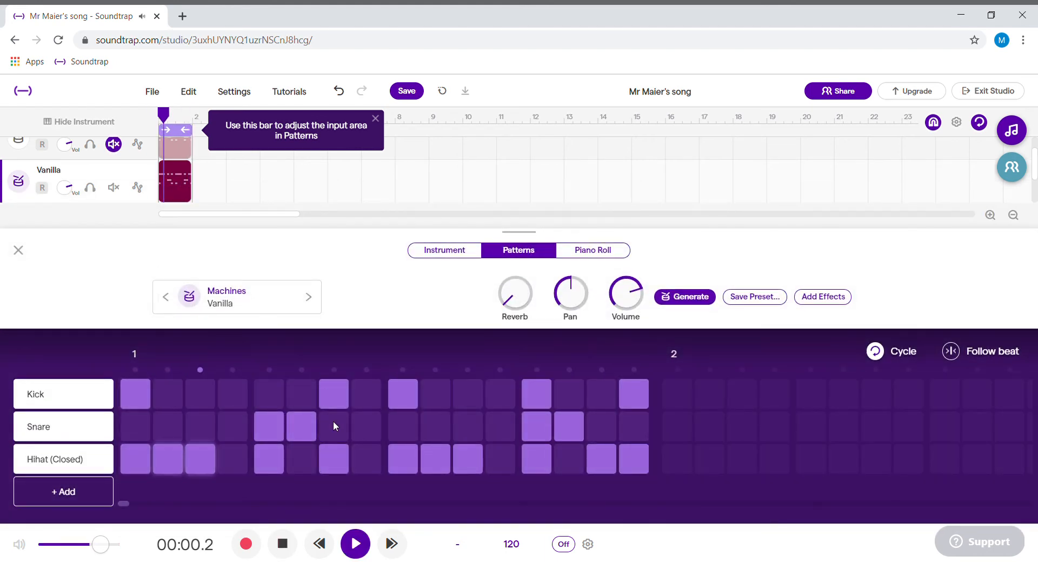
{"action": "key", "text": "space"}
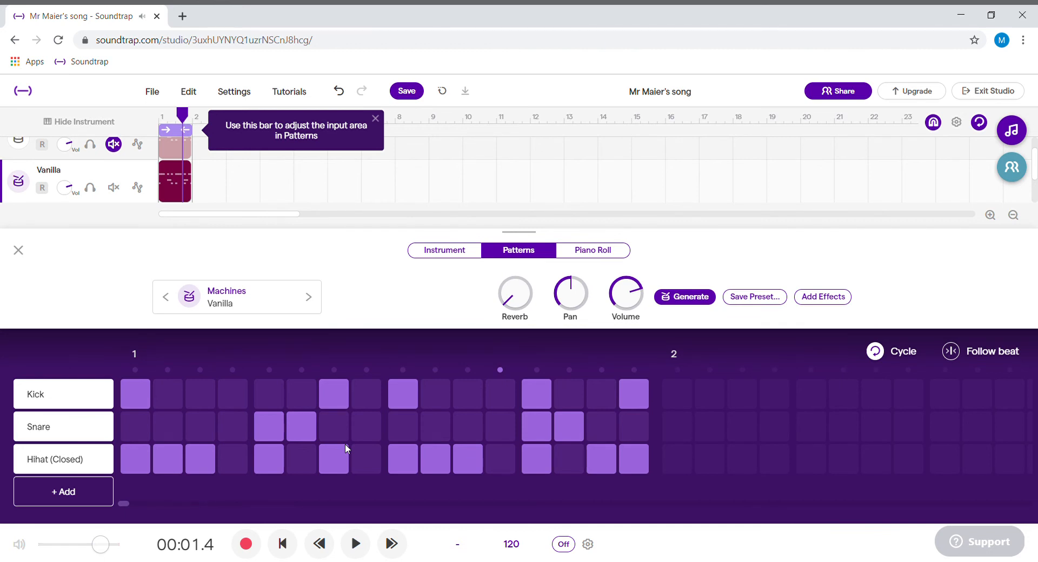
{"action": "key", "text": "space"}
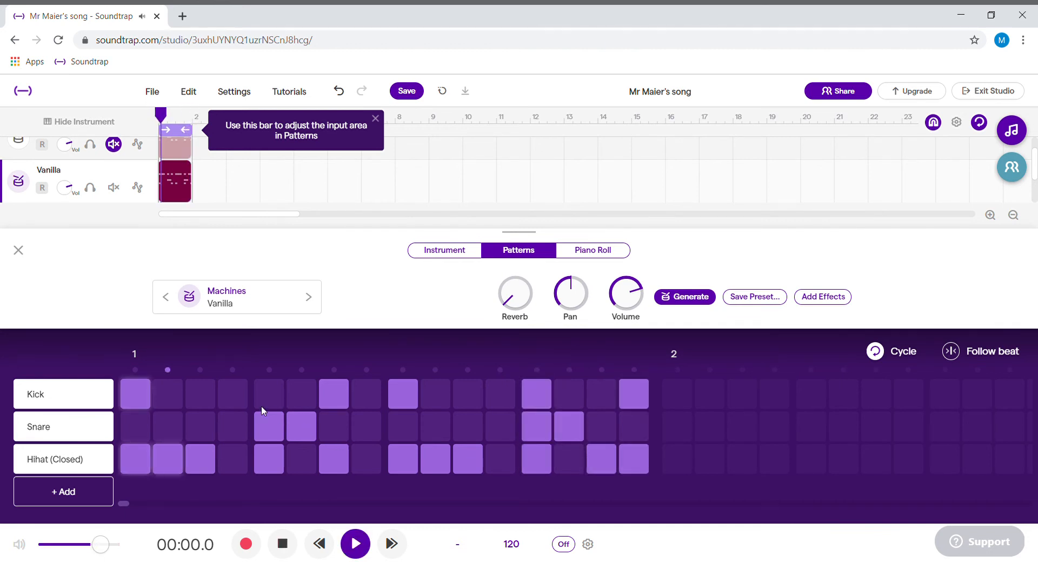
Step: Add kick hits on steps 4, 5, 8 and 12 of the duplicated pattern and remove the kick on step 7
{"action": "left_click", "coordinate": [277, 404]}
{"action": "left_click", "coordinate": [332, 404]}
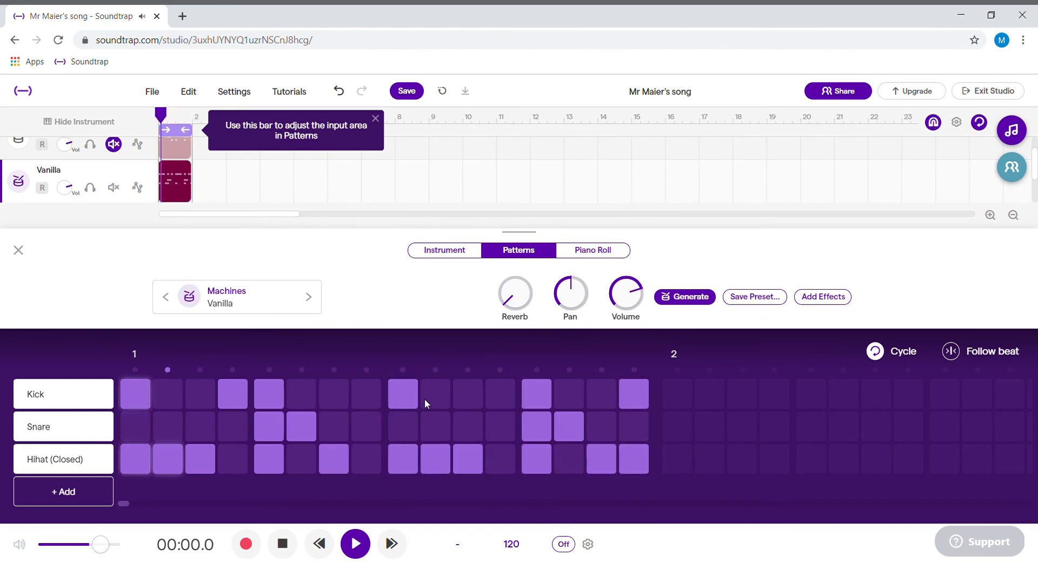
{"action": "left_click", "coordinate": [372, 391]}
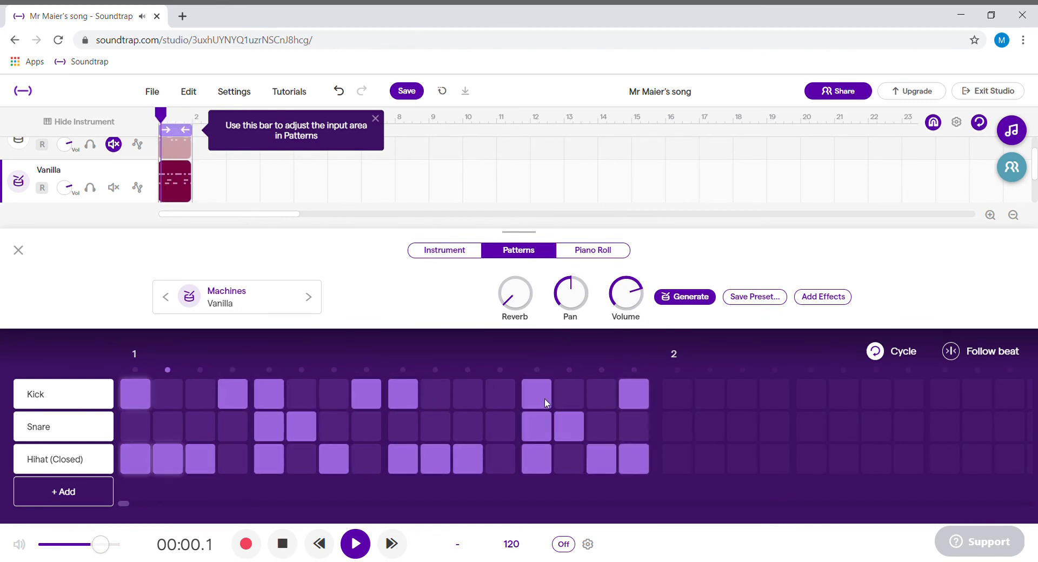
{"action": "left_click", "coordinate": [501, 395]}
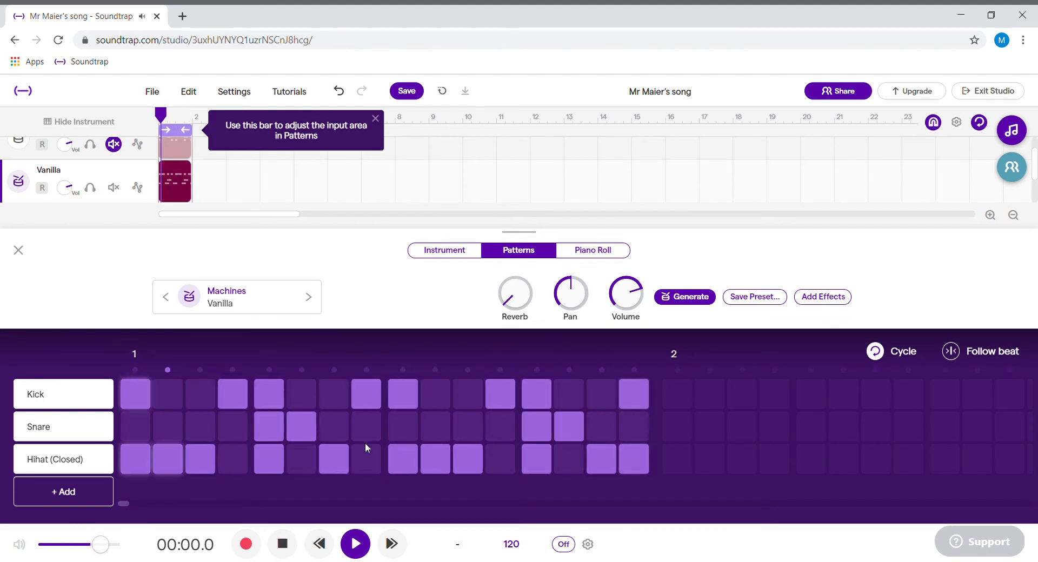
Step: Add a snare on step 10 and clear snares on steps 6 and 14, closed hi-hat on step 2 and kick on step 8
{"action": "left_click", "coordinate": [570, 421]}
{"action": "left_click", "coordinate": [436, 424]}
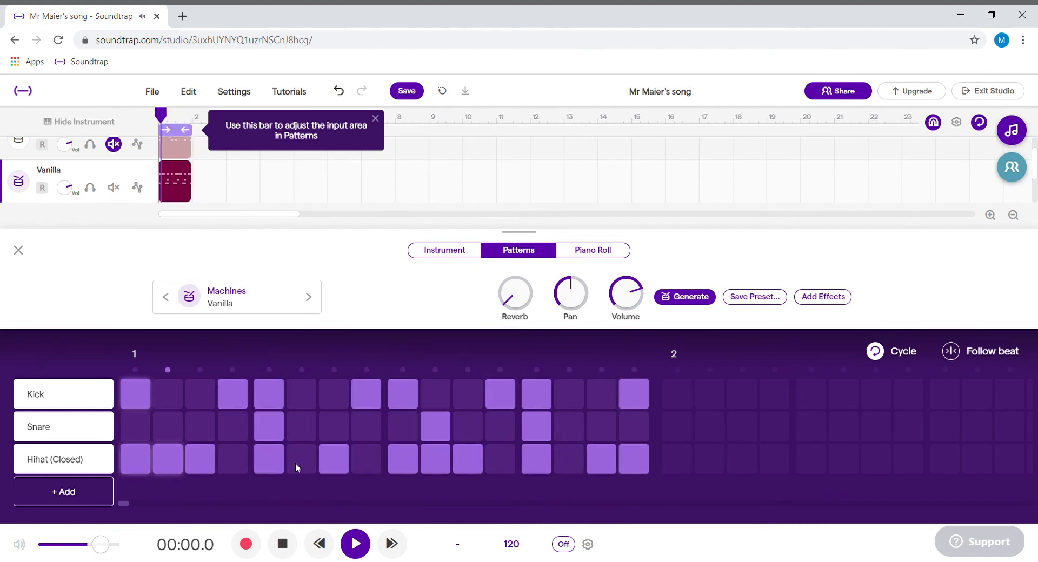
{"action": "left_click", "coordinate": [165, 456]}
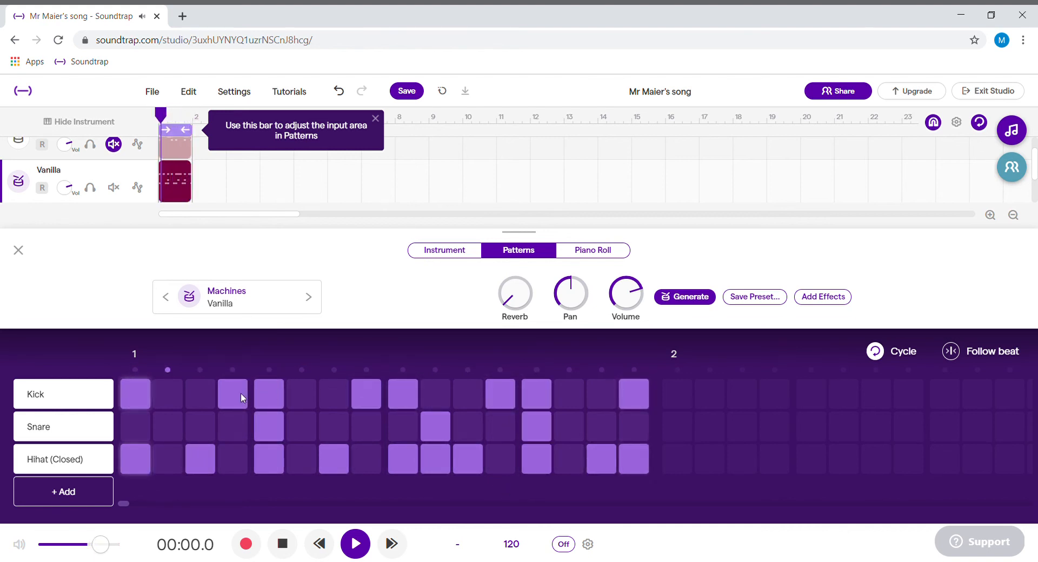
{"action": "left_click", "coordinate": [361, 393]}
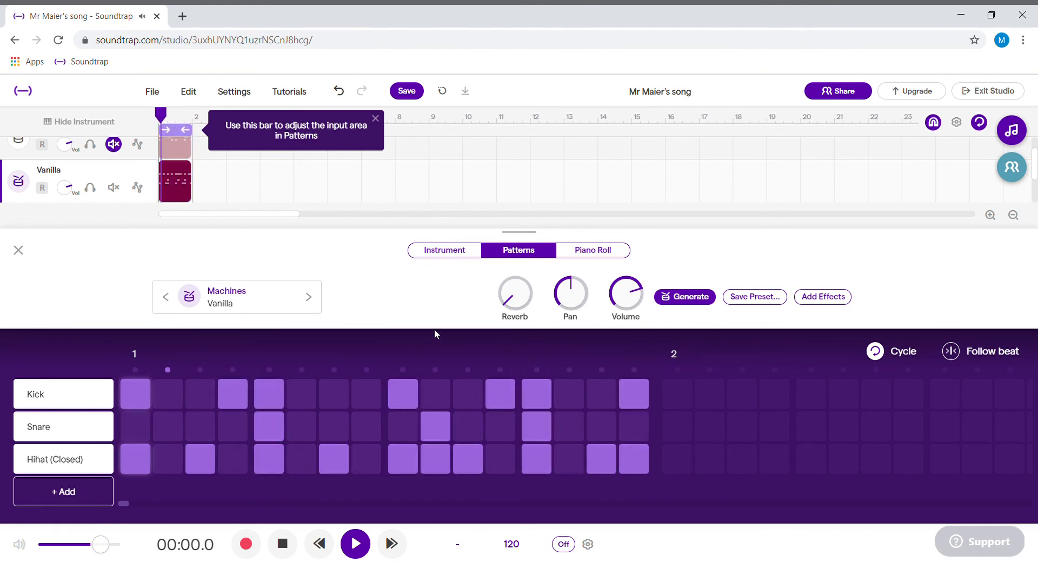
{"action": "key", "text": "space"}
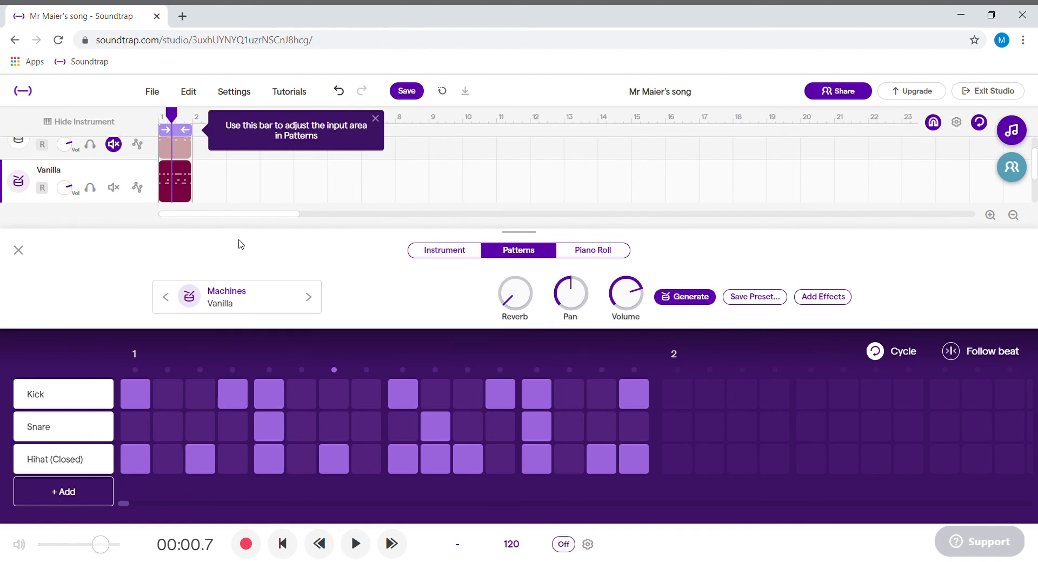
Step: Duplicate the second Vanilla drum track and mute the second track
{"action": "left_click", "coordinate": [16, 250]}
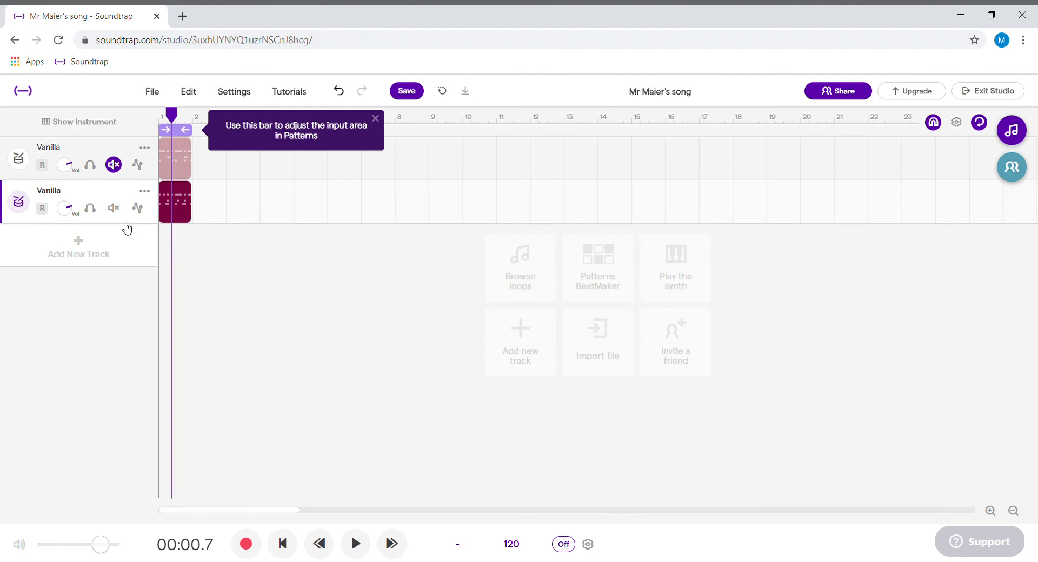
{"action": "right_click", "coordinate": [153, 191]}
{"action": "left_click", "coordinate": [205, 238]}
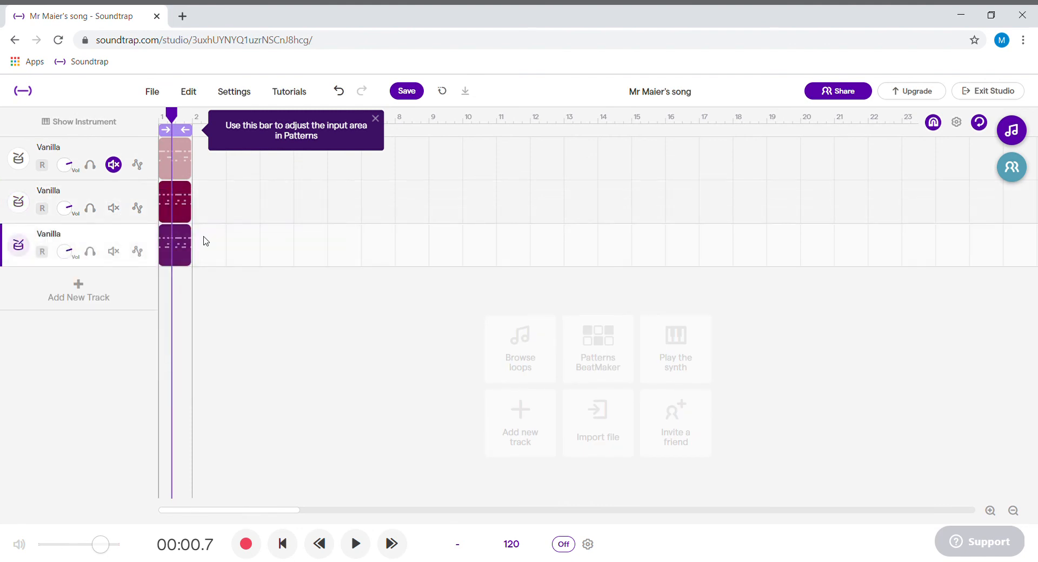
{"action": "left_click", "coordinate": [113, 208]}
Step: Add a fourth instrument row to the third track's pattern and set it to High Tom 2
{"action": "double_click", "coordinate": [181, 252]}
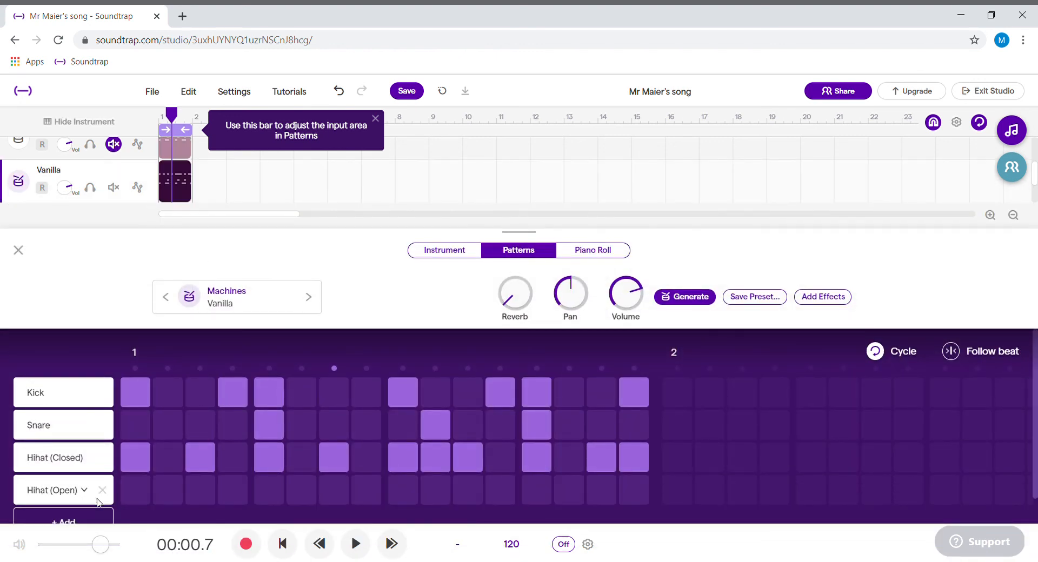
{"action": "left_click", "coordinate": [89, 490]}
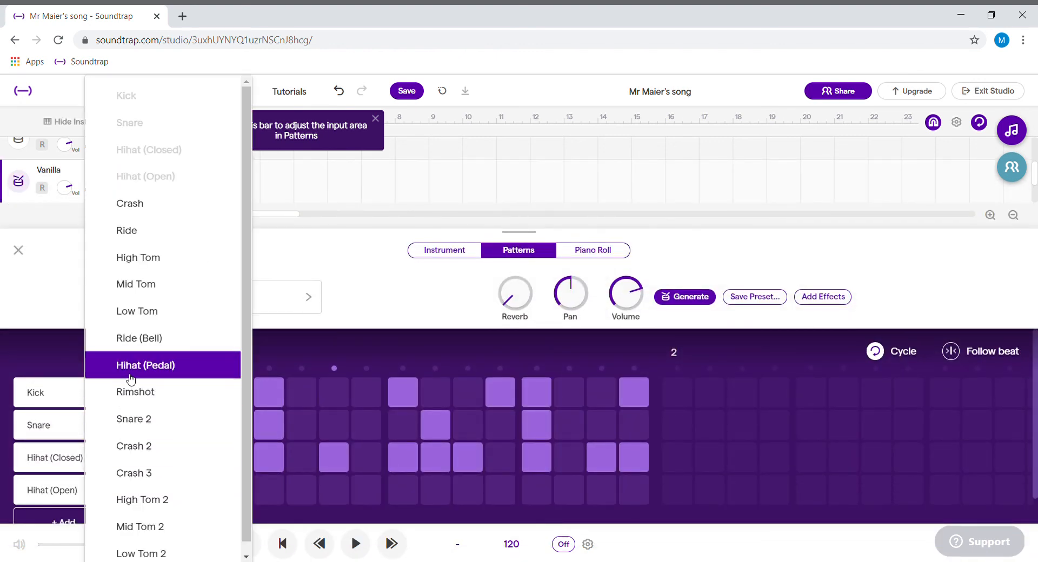
{"action": "left_click", "coordinate": [136, 501]}
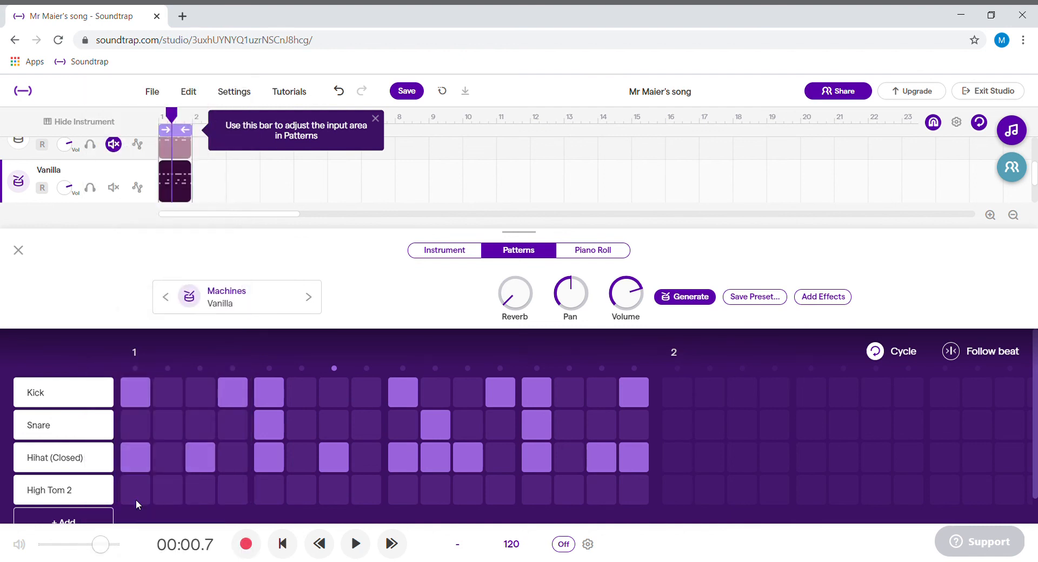
Step: Place High Tom 2 hits on steps 4, 6, 12 and 14 of the third track's pattern during playback
{"action": "key", "text": "space"}
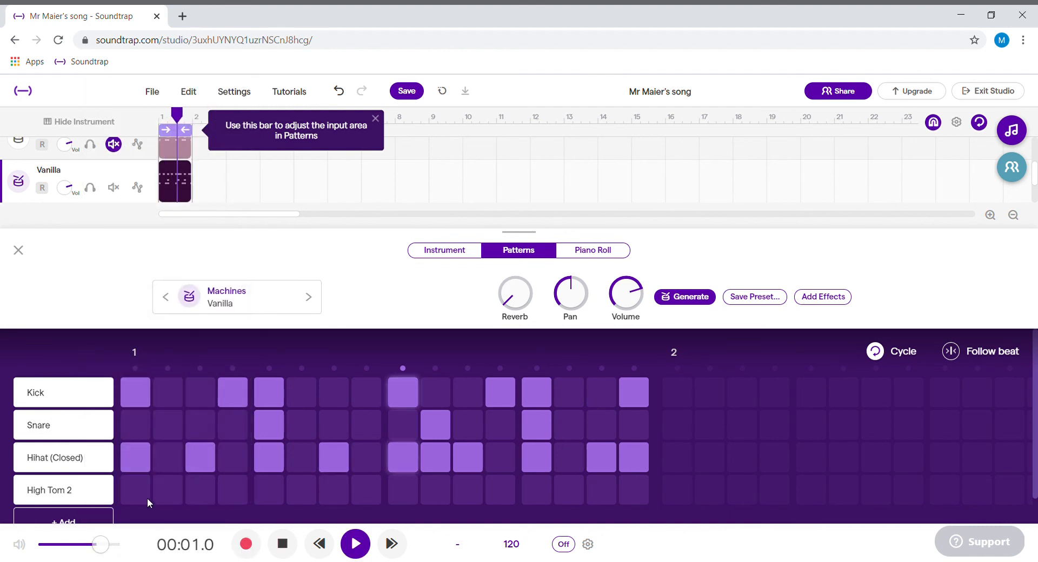
{"action": "left_click", "coordinate": [297, 487]}
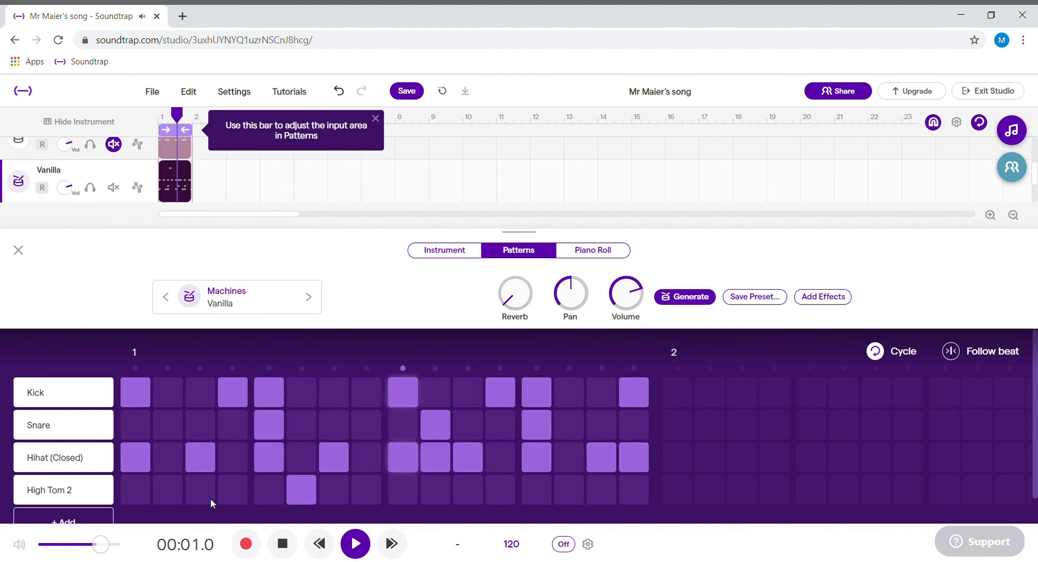
{"action": "left_click", "coordinate": [495, 494]}
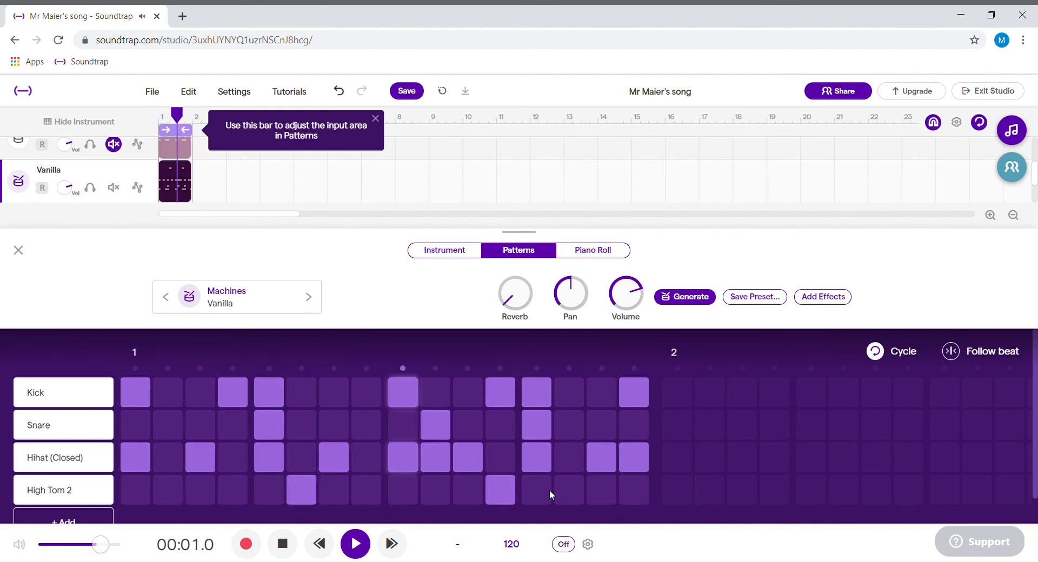
{"action": "left_click", "coordinate": [565, 489]}
{"action": "left_click", "coordinate": [173, 493]}
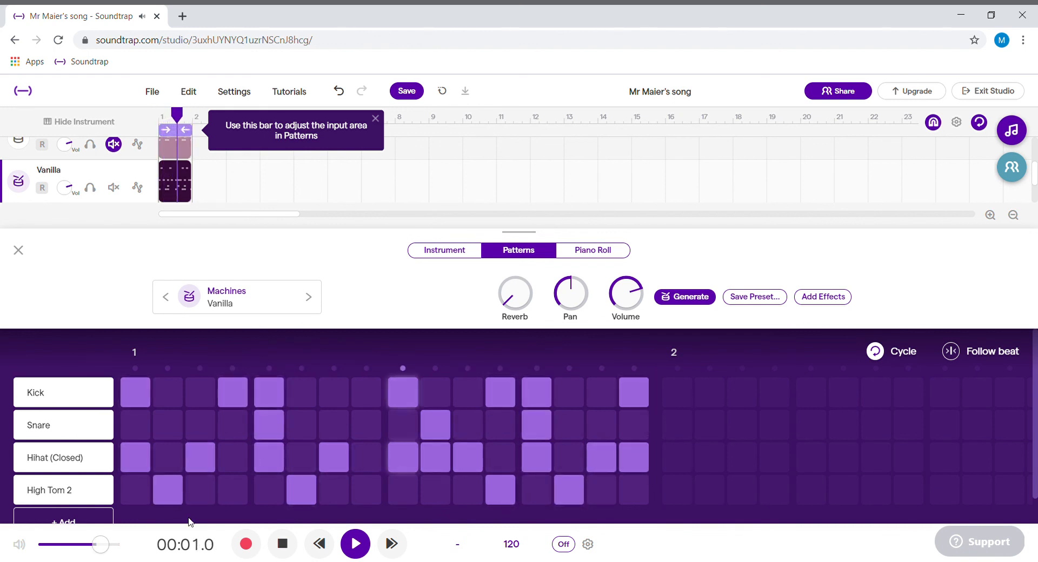
{"action": "left_click", "coordinate": [168, 491]}
{"action": "left_click", "coordinate": [232, 493]}
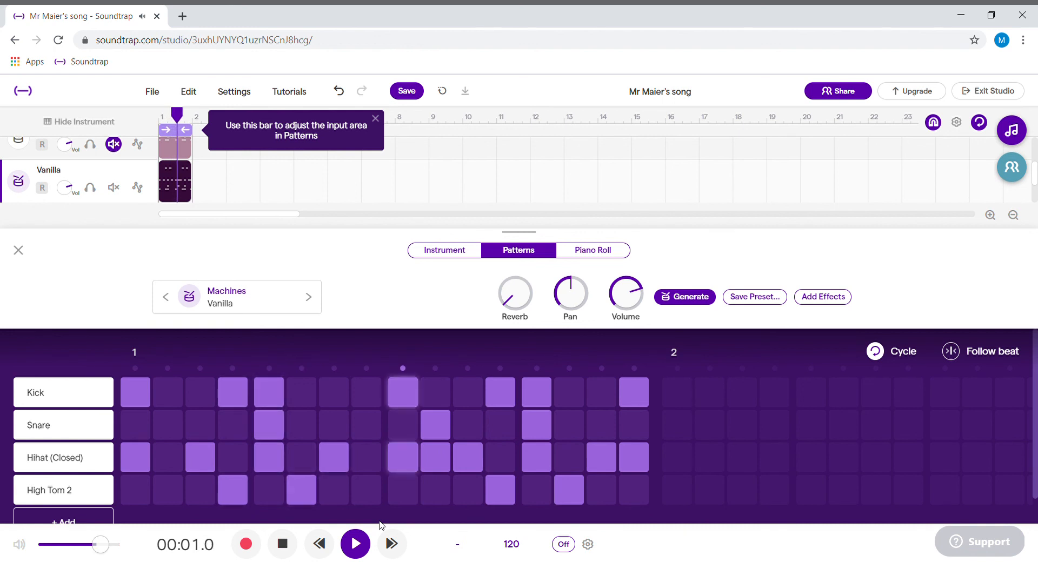
{"action": "key", "text": "space"}
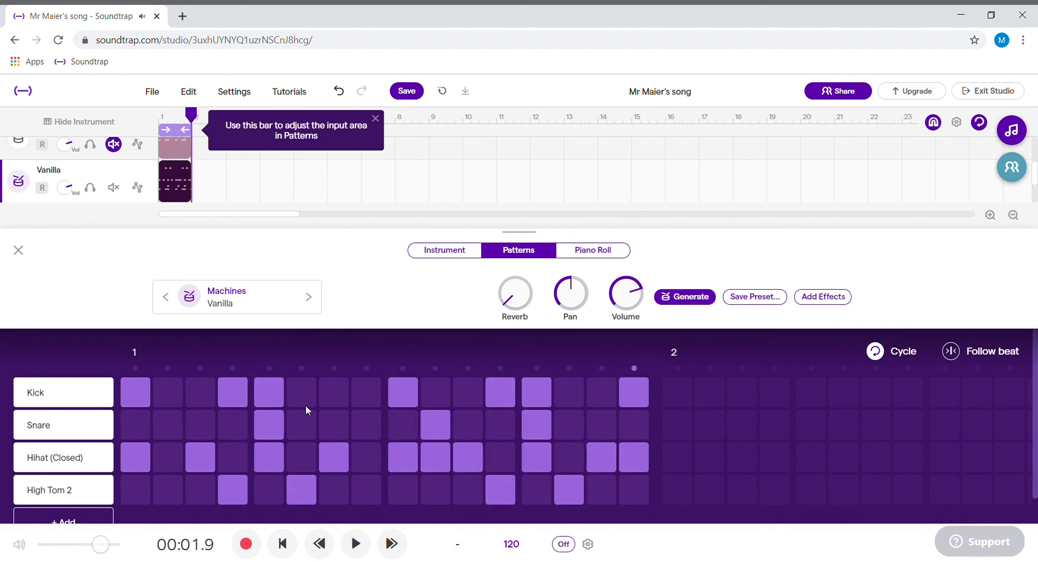
Step: Switch the third track's drum machine preset to Vermont and play back its pattern before closing the editor
{"action": "left_click", "coordinate": [277, 301]}
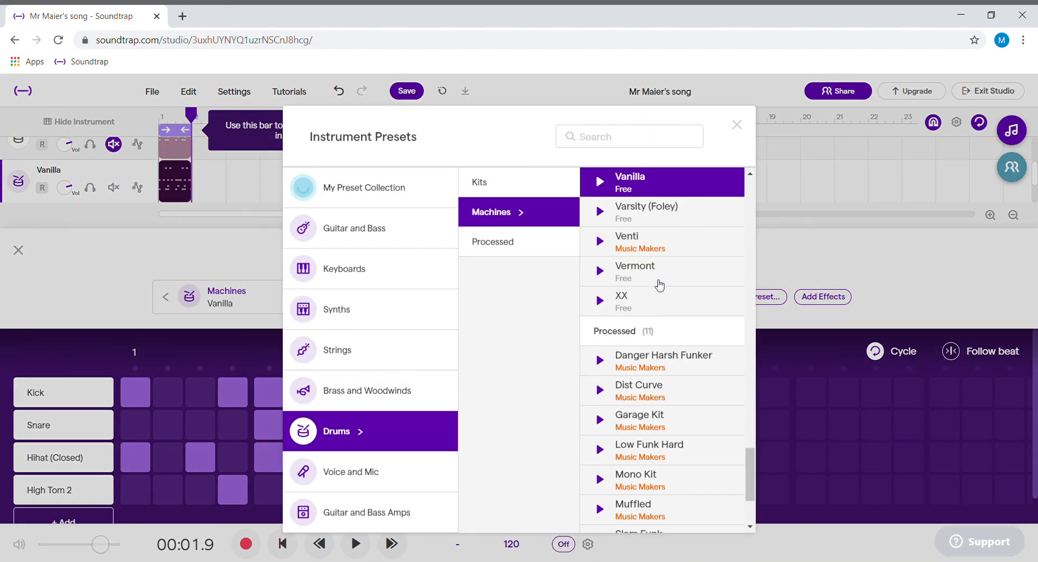
{"action": "left_click", "coordinate": [659, 285]}
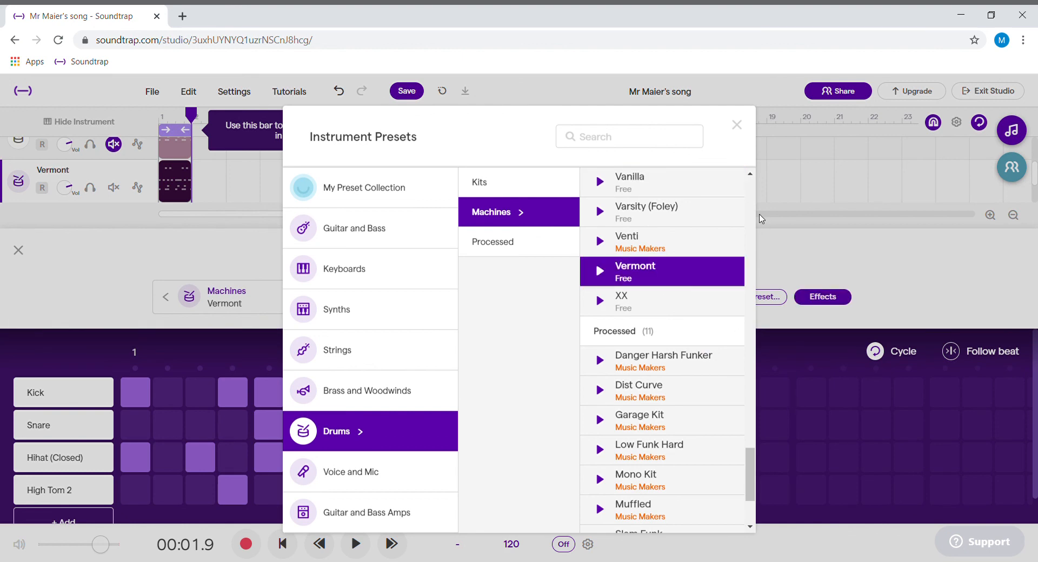
{"action": "left_click", "coordinate": [737, 126]}
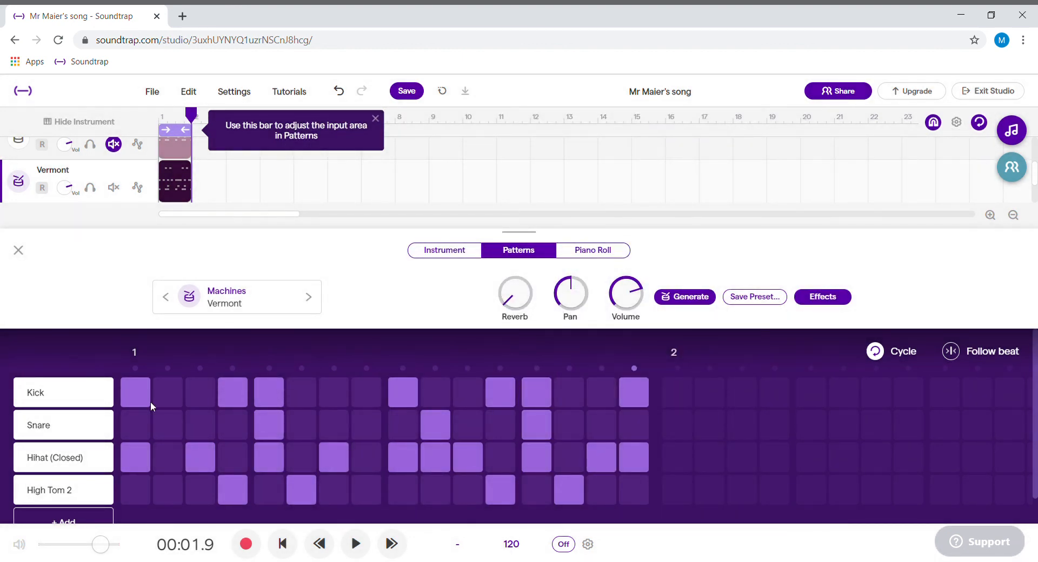
{"action": "key", "text": "space"}
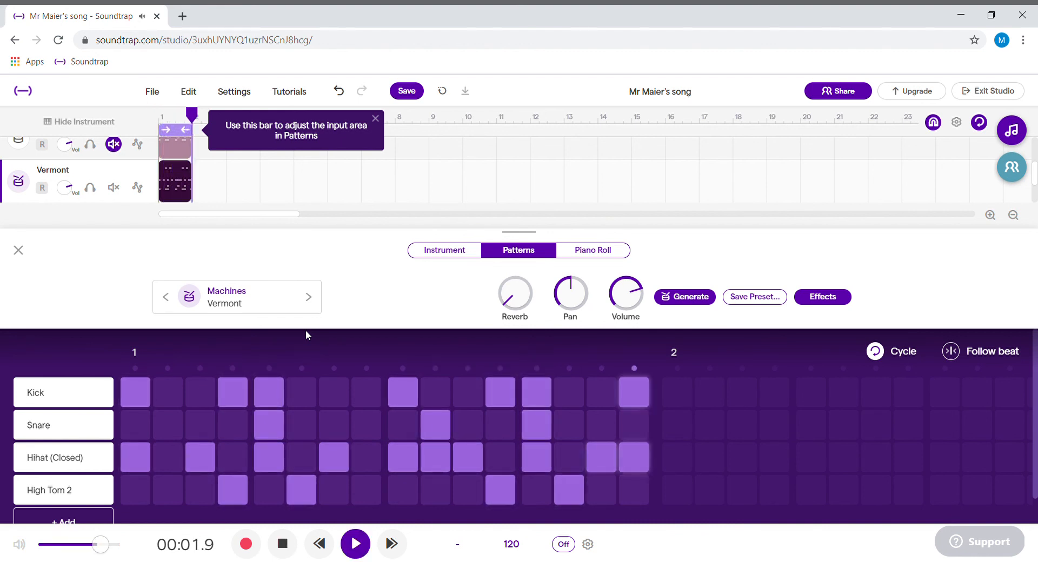
{"action": "key", "text": "space"}
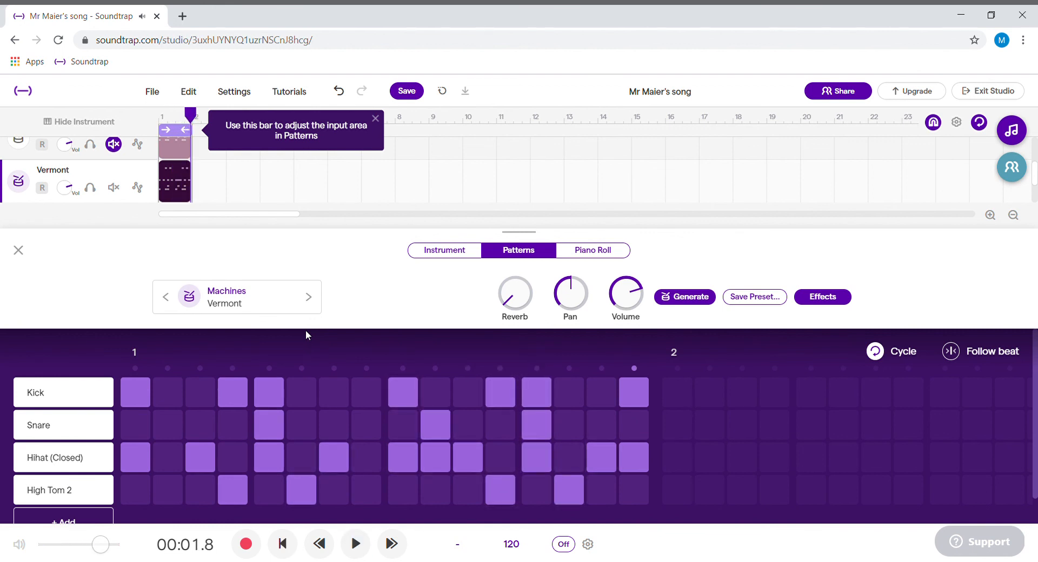
{"action": "left_click", "coordinate": [18, 250]}
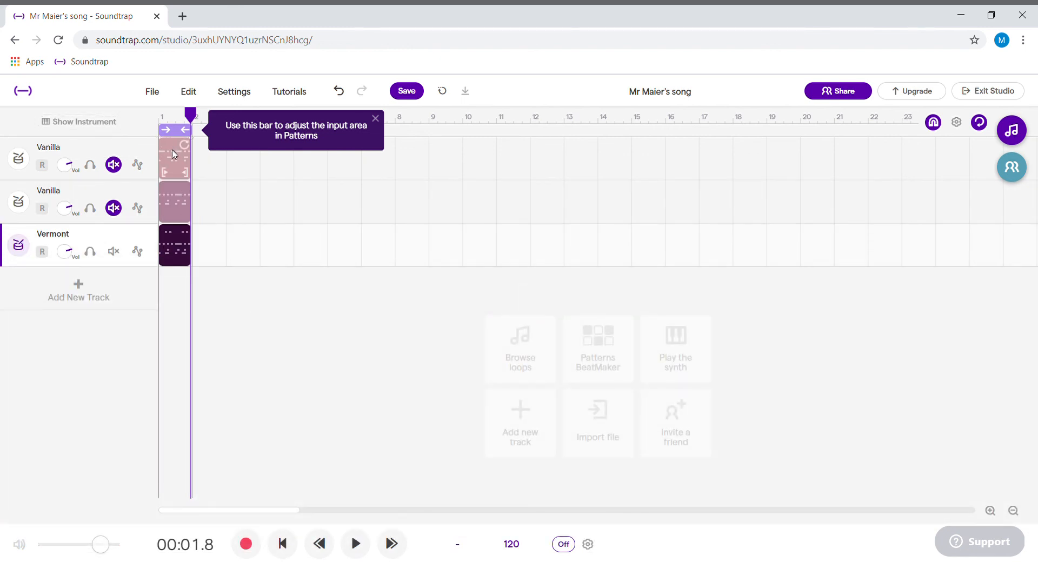